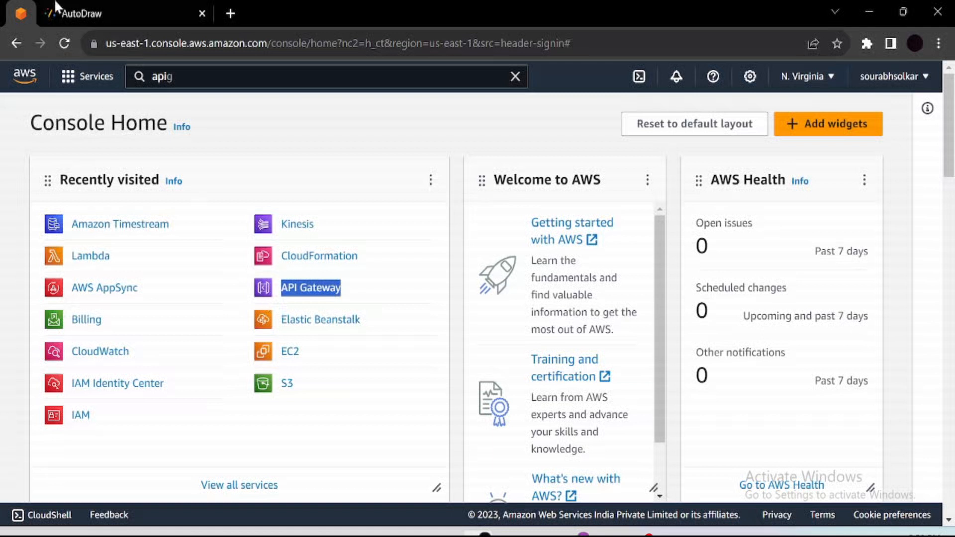
Step: Switch to AutoDraw and sketch freehand a box labelled F and an empty second box to its lower right
left_click(111, 12)
left_click(26, 223)
mouse_move(151, 226)
left_mouse_down()
mouse_move(149, 262)
mouse_move(245, 307)
mouse_move(254, 234)
mouse_move(151, 228)
left_mouse_up()
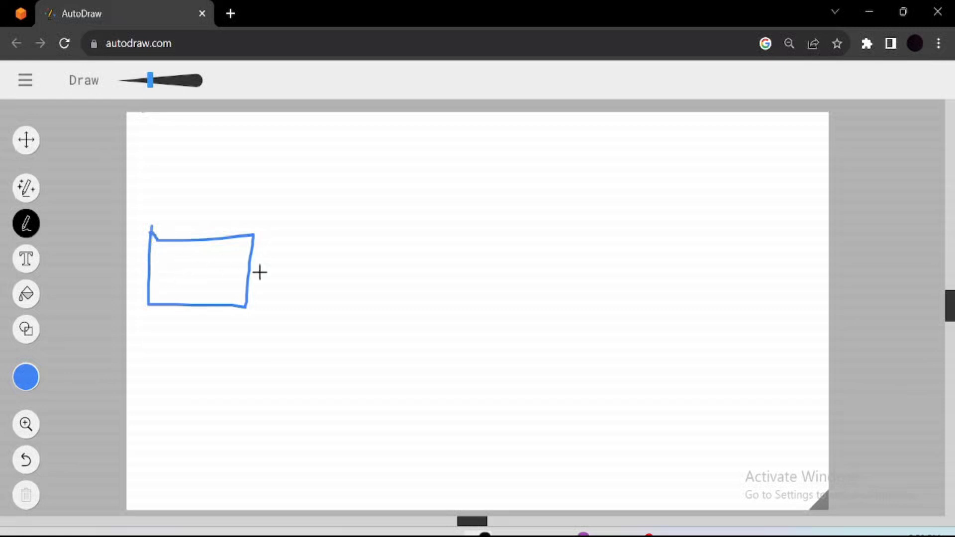
mouse_move(183, 264)
left_mouse_down()
mouse_move(182, 285)
mouse_move(195, 273)
left_mouse_up()
mouse_move(346, 338)
left_mouse_down()
mouse_move(486, 398)
mouse_move(368, 337)
mouse_move(352, 339)
left_mouse_up()
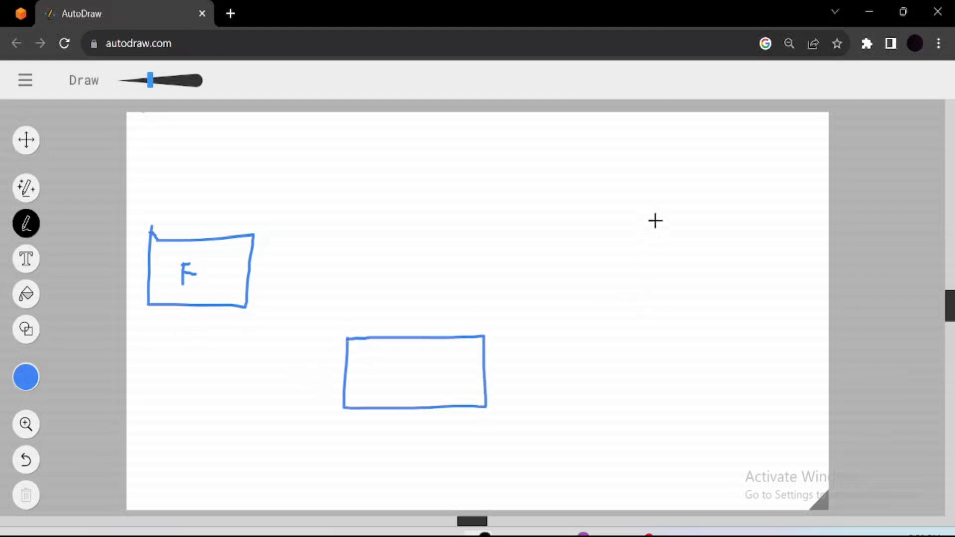
Step: Sketch a database cylinder with two inner lines on the far side of the canvas from the F box
mouse_move(664, 200)
left_mouse_down()
mouse_move(655, 224)
mouse_move(663, 203)
left_mouse_up()
mouse_move(596, 224)
left_mouse_down()
mouse_move(600, 317)
mouse_move(669, 269)
mouse_move(670, 228)
left_mouse_up()
left_click_drag(599, 246, 654, 254)
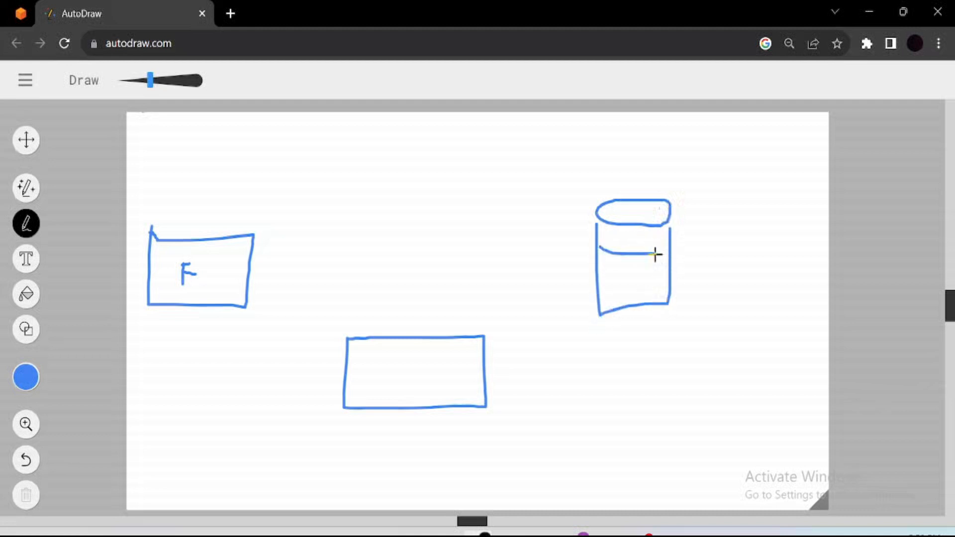
left_click_drag(602, 282, 641, 280)
Step: Link the lower middle box to the F box and database with double-headed arrows, and label it B, N, G, P and API
left_click_drag(597, 295, 502, 366)
left_click_drag(218, 308, 336, 382)
left_click_drag(582, 300, 594, 303)
left_click_drag(512, 348, 503, 374)
left_click_drag(215, 321, 223, 313)
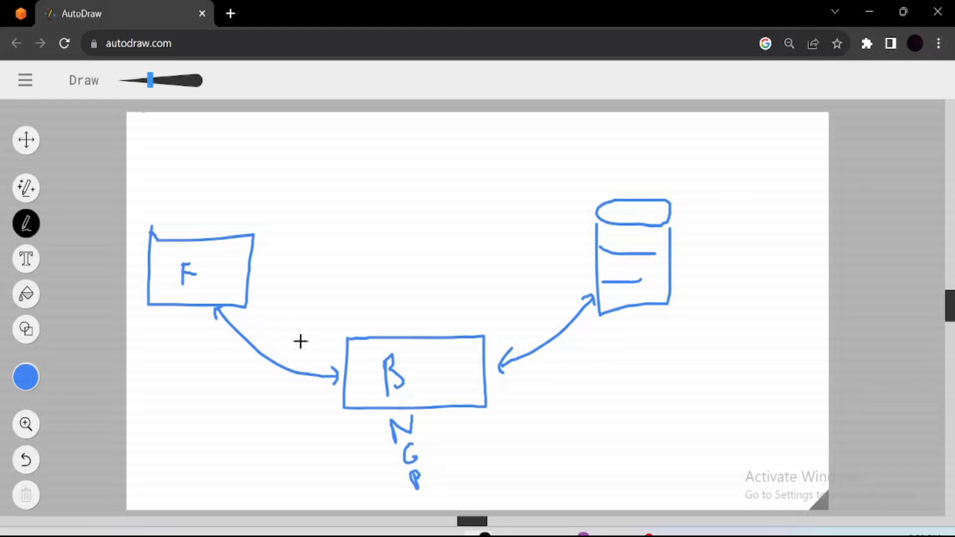
mouse_move(459, 434)
left_mouse_down()
mouse_move(493, 418)
mouse_move(490, 427)
mouse_move(520, 419)
left_mouse_up()
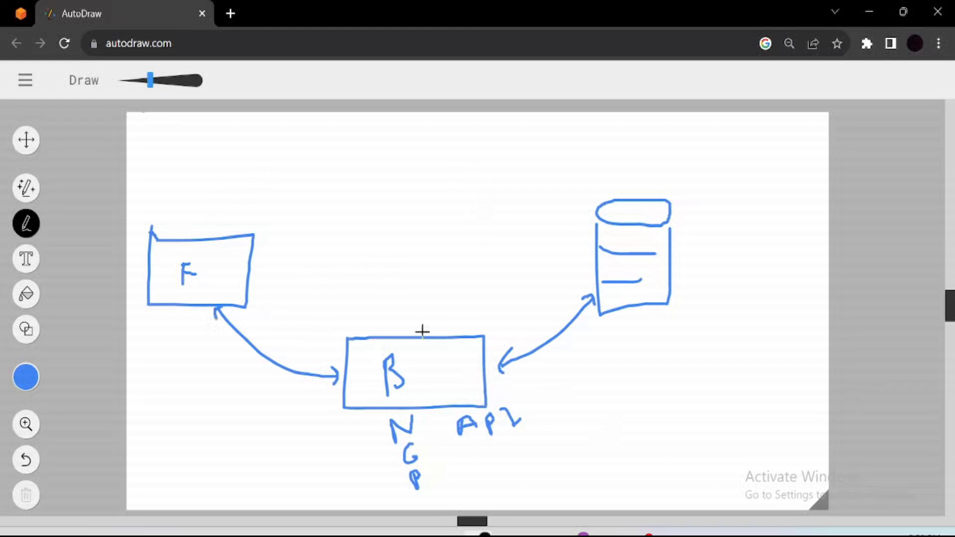
Step: Draw an upward arrow from the F box, and an arrow from B to a new EC box with incoming arrows marked S
mouse_move(219, 238)
left_mouse_down()
mouse_move(220, 187)
mouse_move(227, 193)
left_mouse_up()
left_click_drag(488, 387, 544, 383)
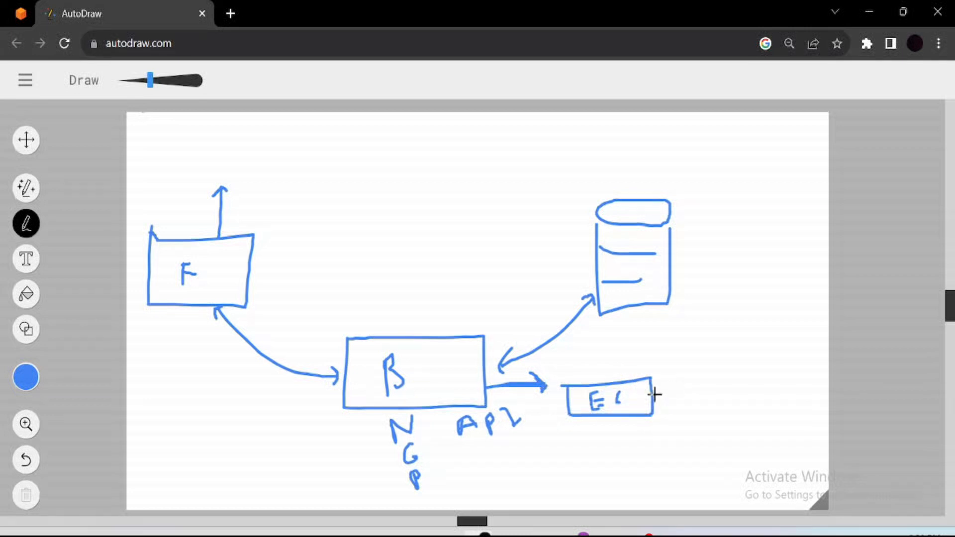
mouse_move(694, 392)
left_mouse_down()
mouse_move(658, 386)
mouse_move(659, 401)
left_mouse_up()
mouse_move(720, 382)
left_mouse_down()
mouse_move(702, 414)
mouse_move(666, 419)
left_mouse_up()
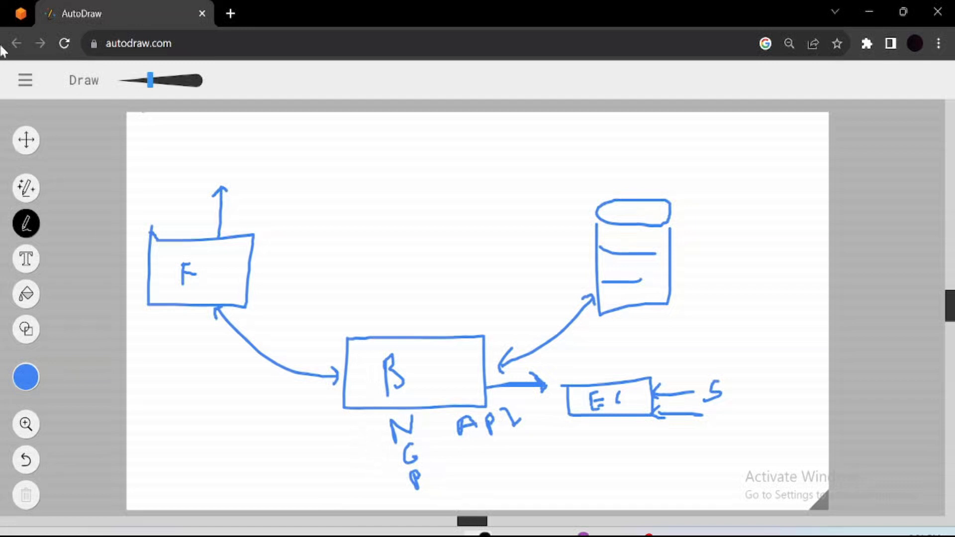
left_click(20, 13)
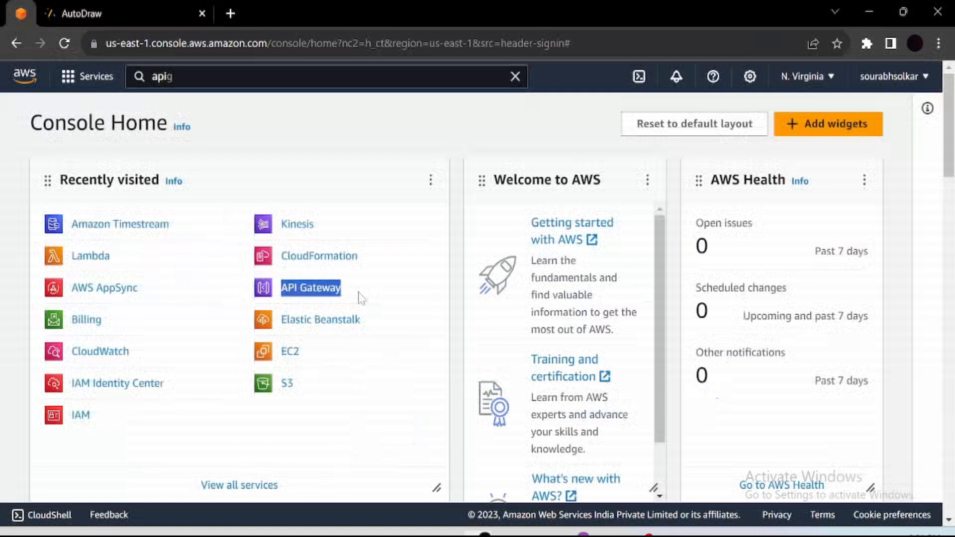
left_click(168, 10)
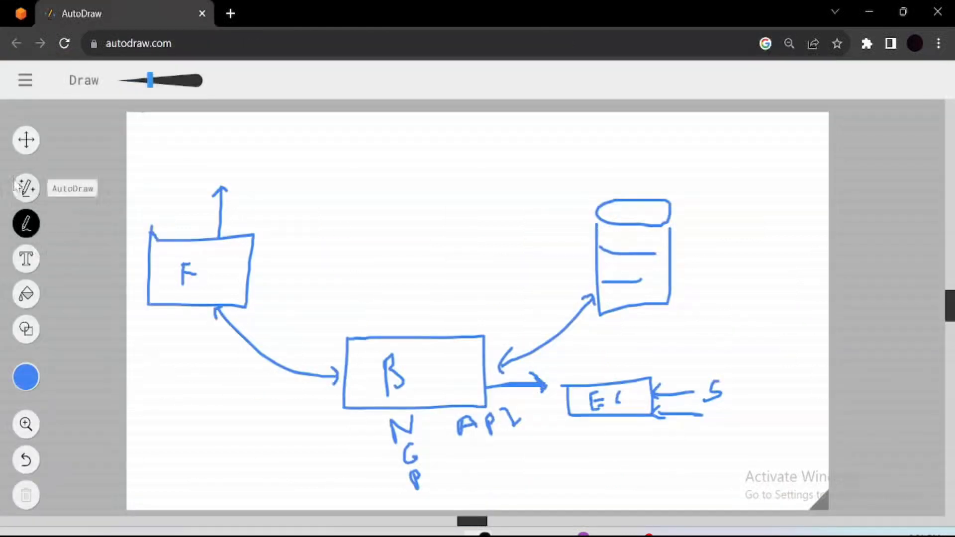
Step: Delete the B and EC boxes with their labels and arrows, leaving the F box, its upward arrow and the database
left_click(26, 139)
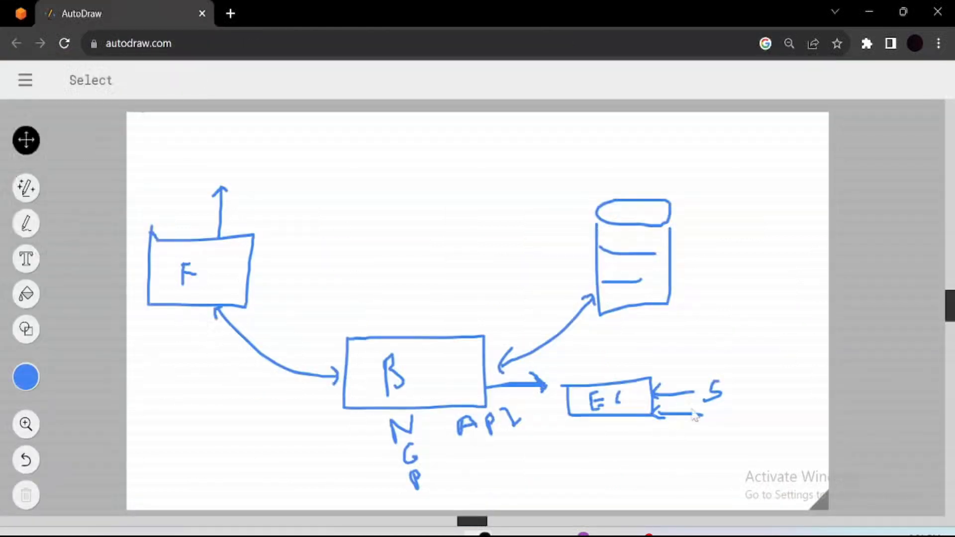
left_click_drag(732, 422, 222, 317)
key("Delete")
left_click_drag(342, 403, 546, 491)
key("Delete")
left_click_drag(563, 272, 592, 337)
key("Delete")
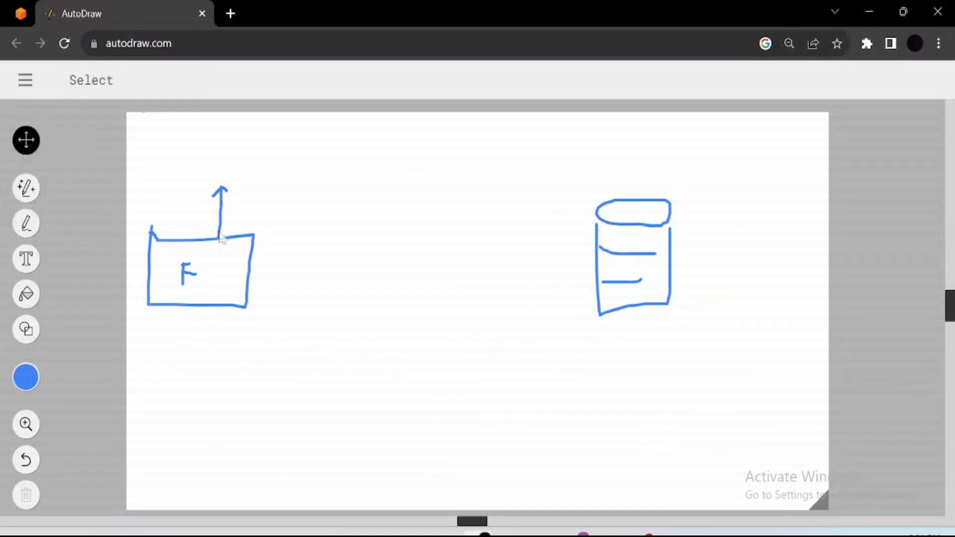
Step: Draw a circled lambda symbol below the gap between the F box and database, with a short arrow pointing right
left_click(25, 224)
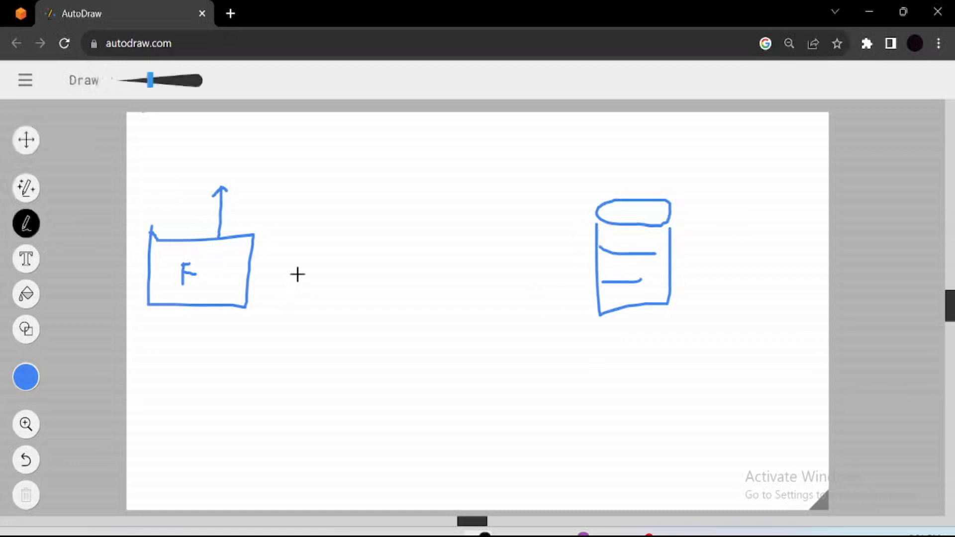
left_click(20, 13)
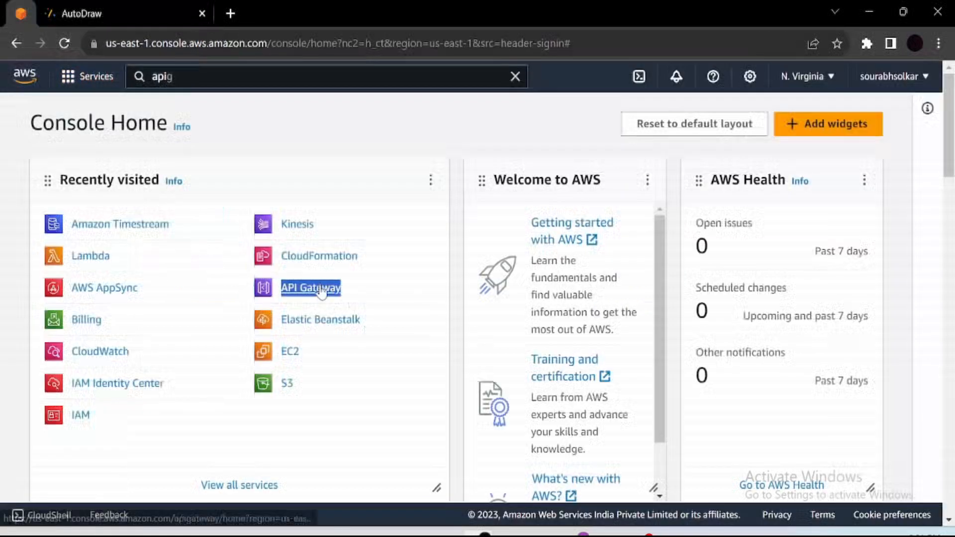
left_click(169, 10)
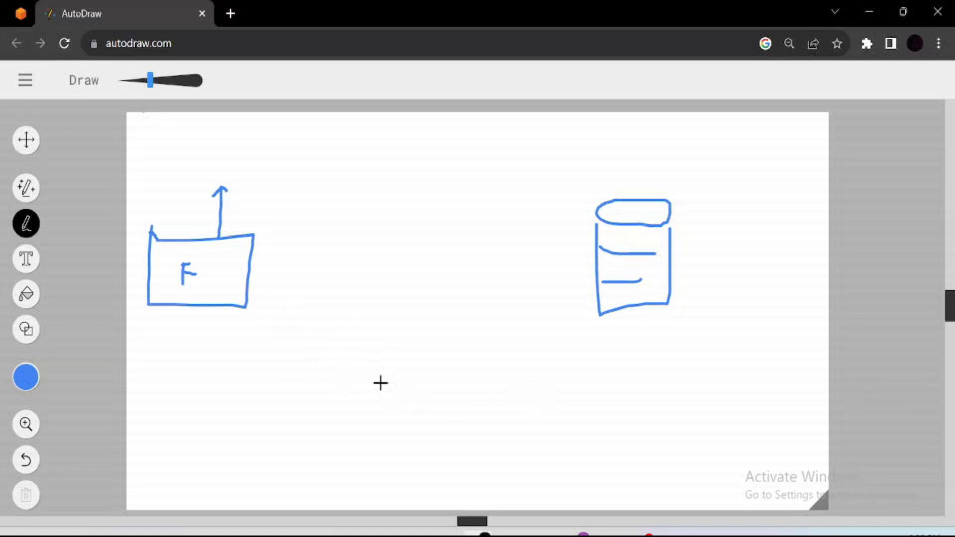
mouse_move(402, 372)
left_mouse_down()
mouse_move(422, 401)
mouse_move(407, 388)
mouse_move(401, 396)
left_mouse_up()
mouse_move(413, 359)
left_mouse_down()
mouse_move(399, 418)
mouse_move(425, 369)
mouse_move(434, 373)
left_mouse_up()
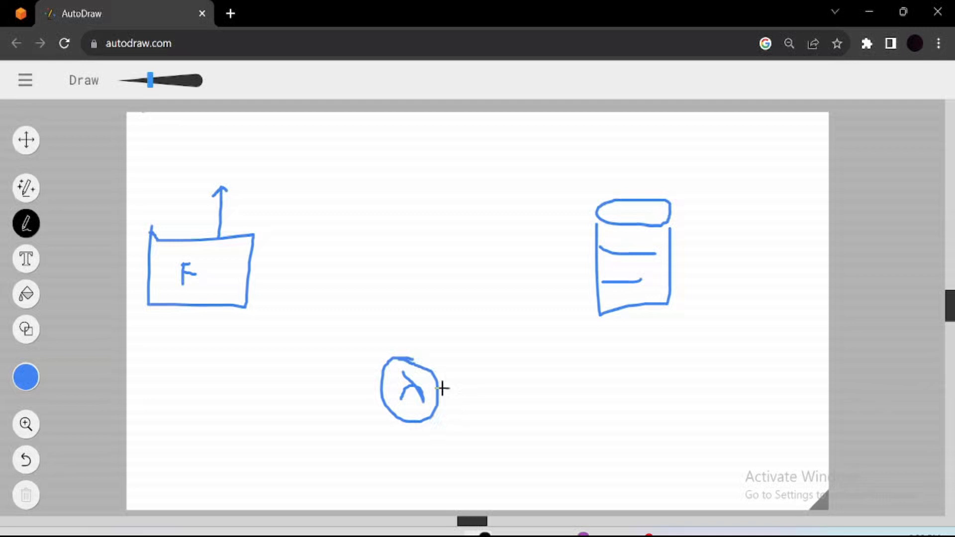
mouse_move(446, 396)
left_mouse_down()
mouse_move(477, 392)
mouse_move(478, 401)
left_mouse_up()
Step: Draw a box labelled A joined to the F box by two lines, and connect it to the lambda circle and database
mouse_move(252, 266)
left_mouse_down()
mouse_move(322, 249)
mouse_move(325, 290)
left_mouse_up()
mouse_move(416, 248)
left_mouse_down()
mouse_move(326, 246)
mouse_move(349, 273)
left_mouse_up()
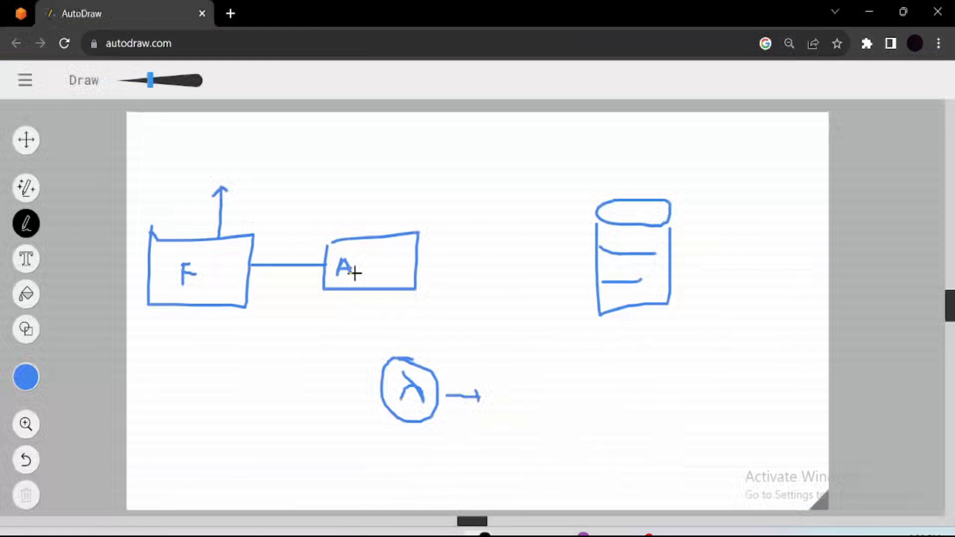
left_click_drag(378, 294, 401, 356)
mouse_move(438, 381)
left_mouse_down()
mouse_move(602, 283)
mouse_move(446, 356)
mouse_move(402, 292)
left_mouse_up()
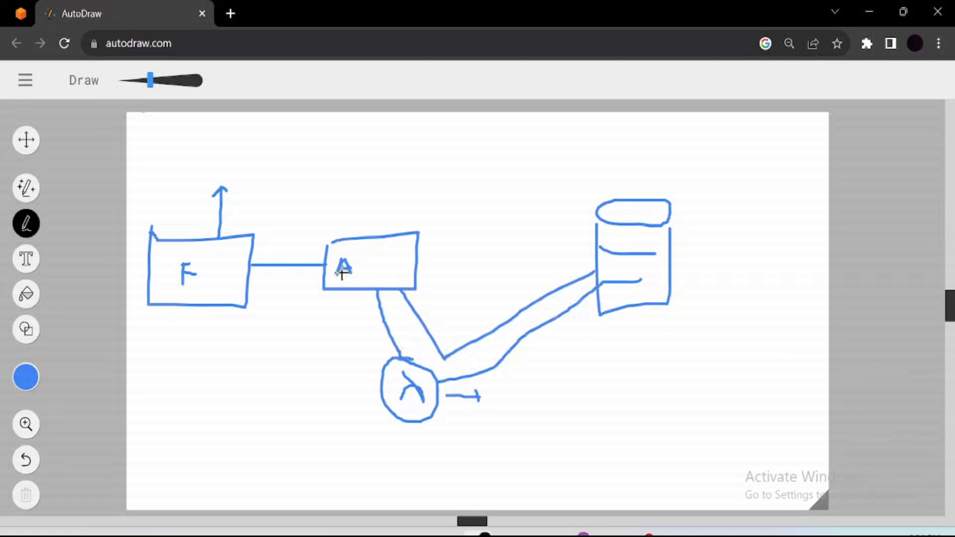
left_click_drag(297, 253, 225, 251)
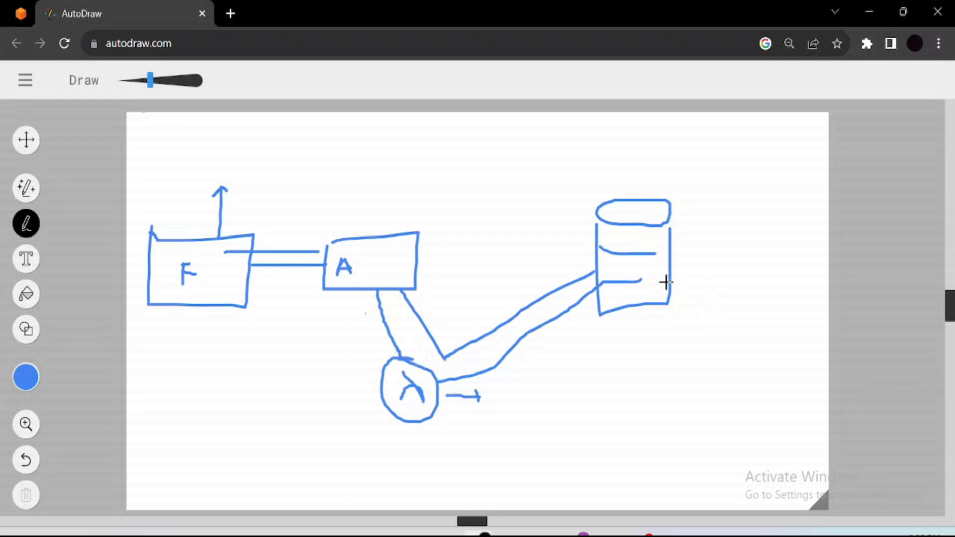
Step: Switch to the AWS console, search for "api ga" and open the API Gateway service's API types
left_click(20, 14)
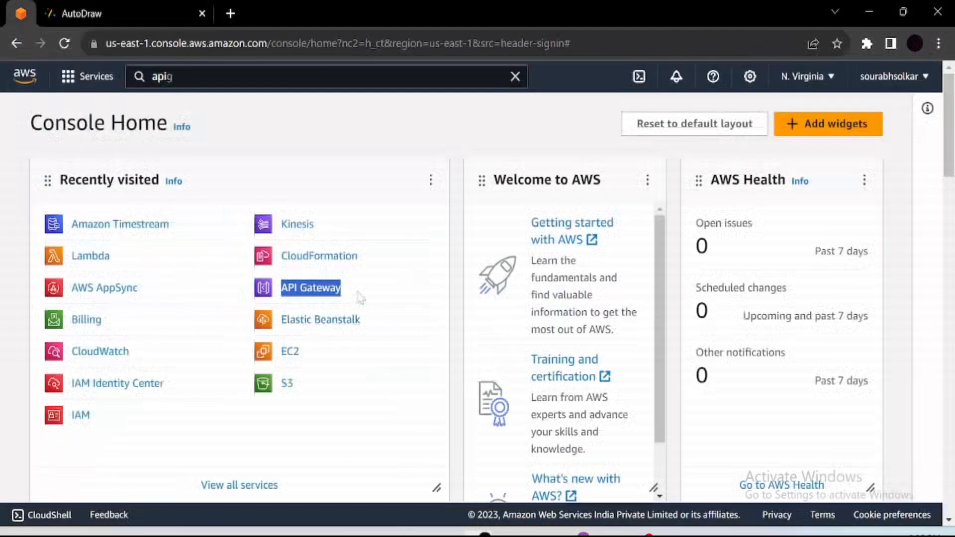
key("BackSpace")
type("ga")
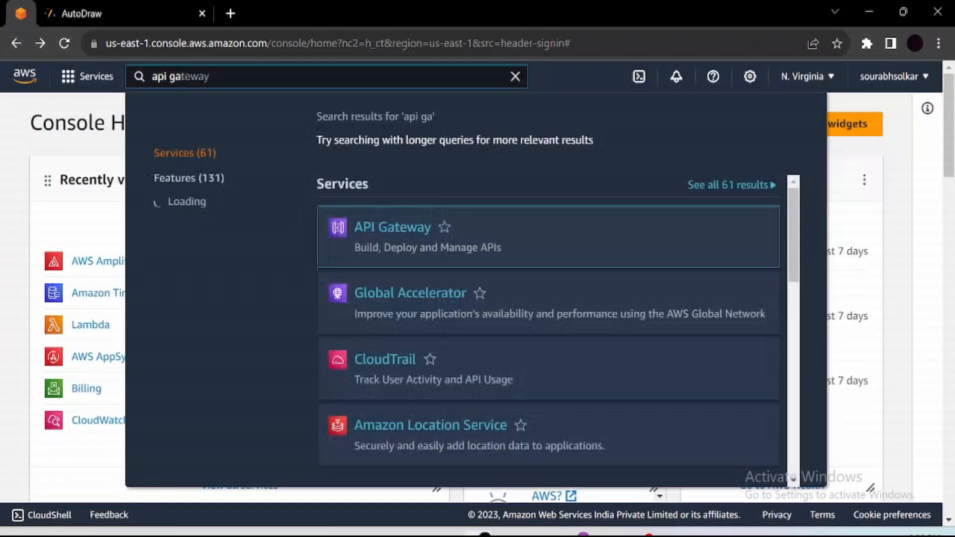
left_click(367, 230)
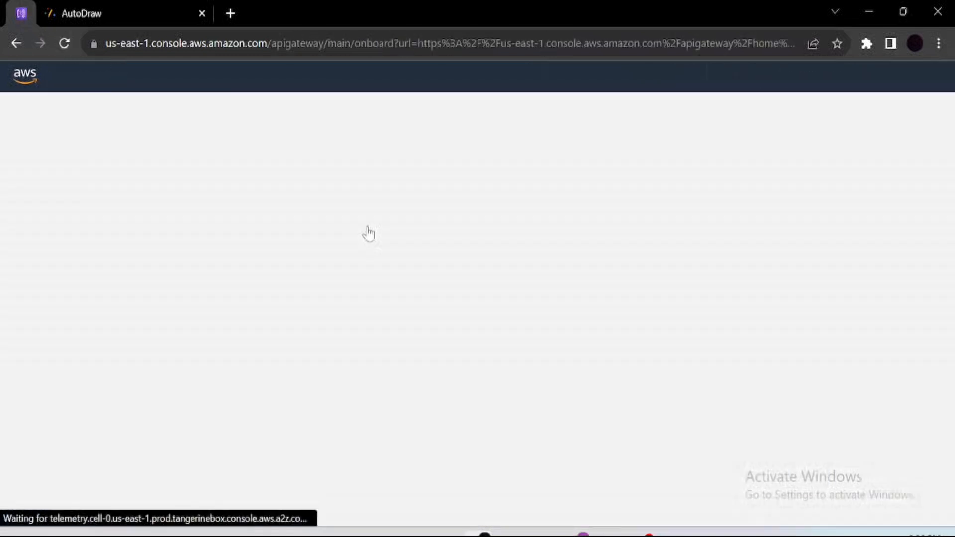
scroll(368, 232, "down", 6)
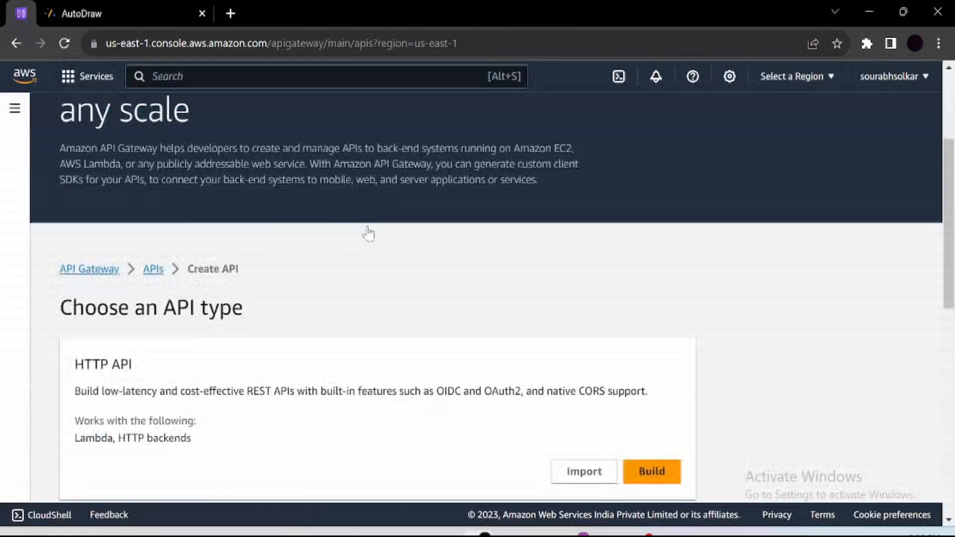
Step: Duplicate the API Gateway browser tab, search for "lambda" in the copy and open the Lambda service
right_click(19, 11)
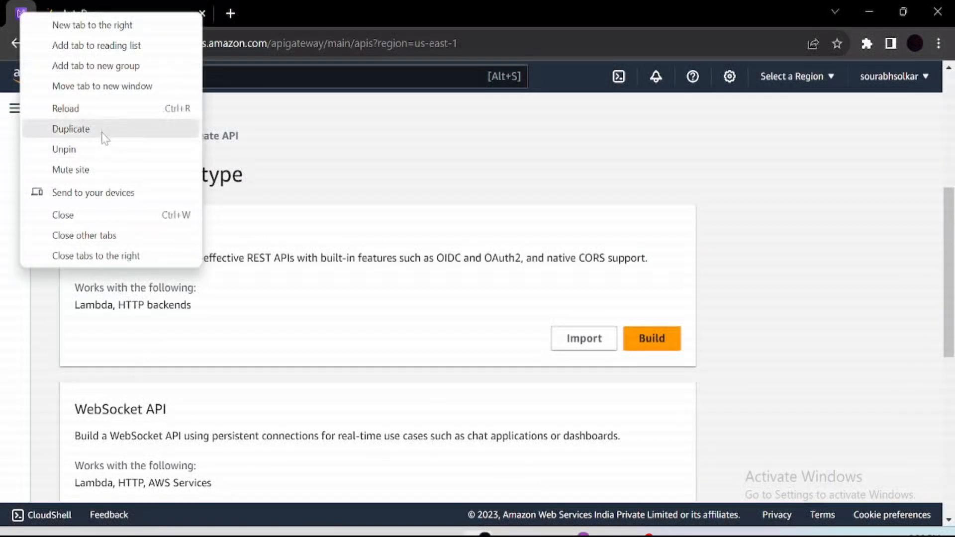
left_click(71, 129)
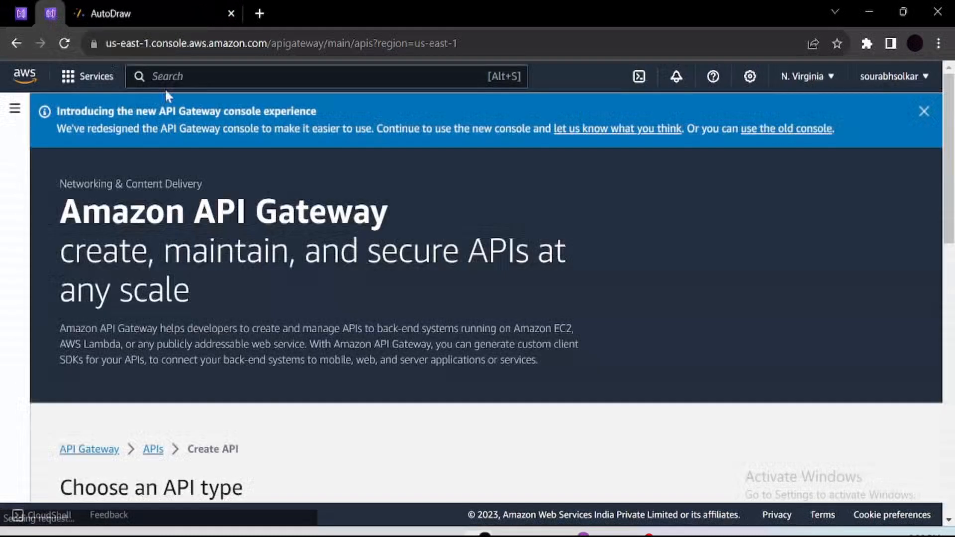
left_click(165, 82)
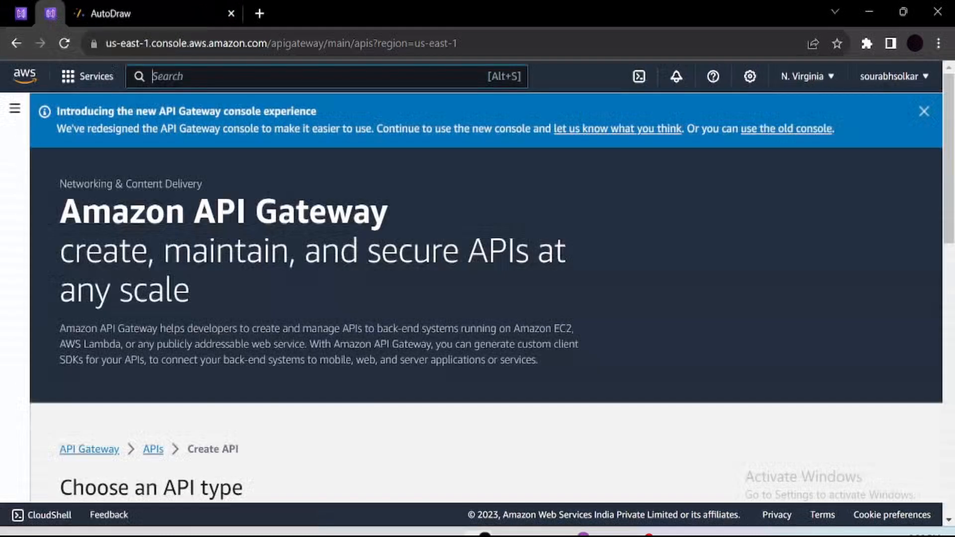
type("lambda")
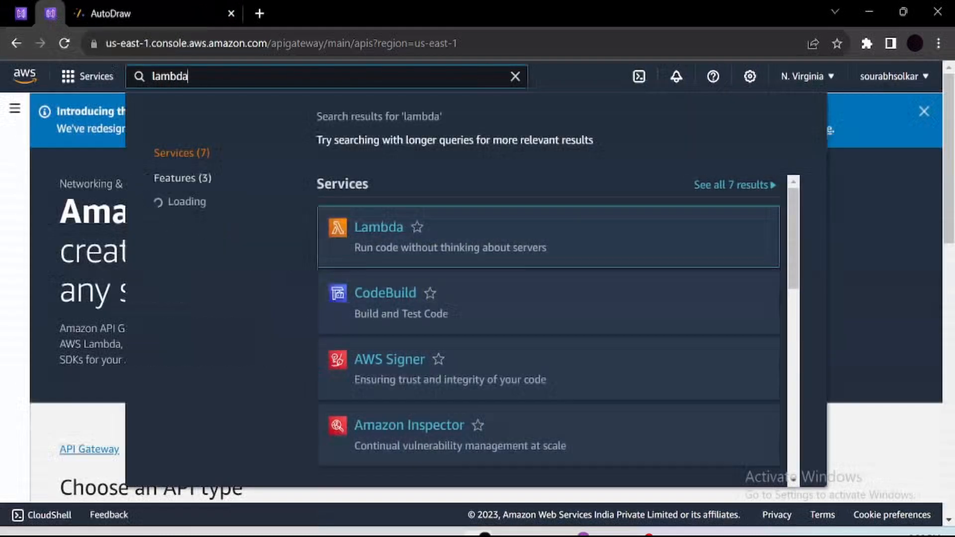
left_click(378, 234)
Step: Start creating a new Lambda function and name it demo_api
key("ctrl+Tab")
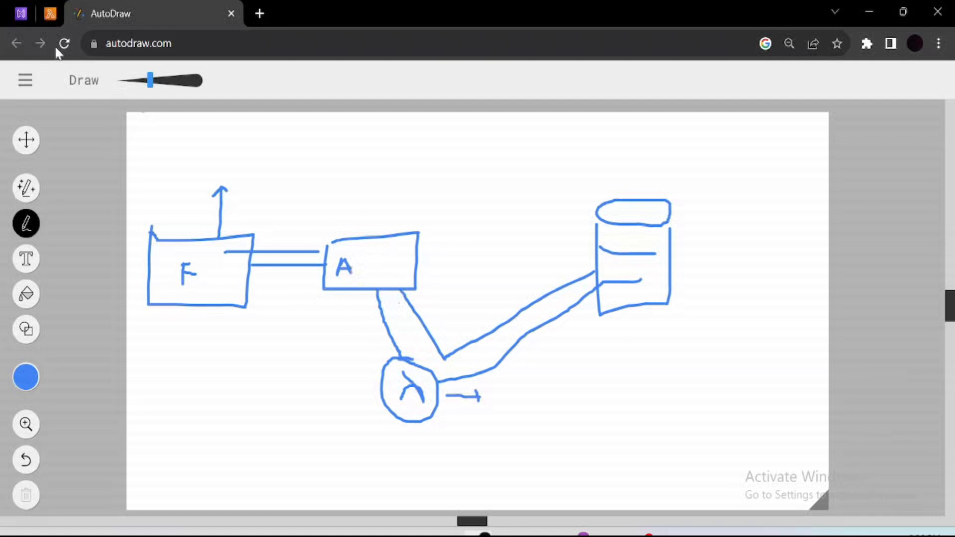
left_click(47, 16)
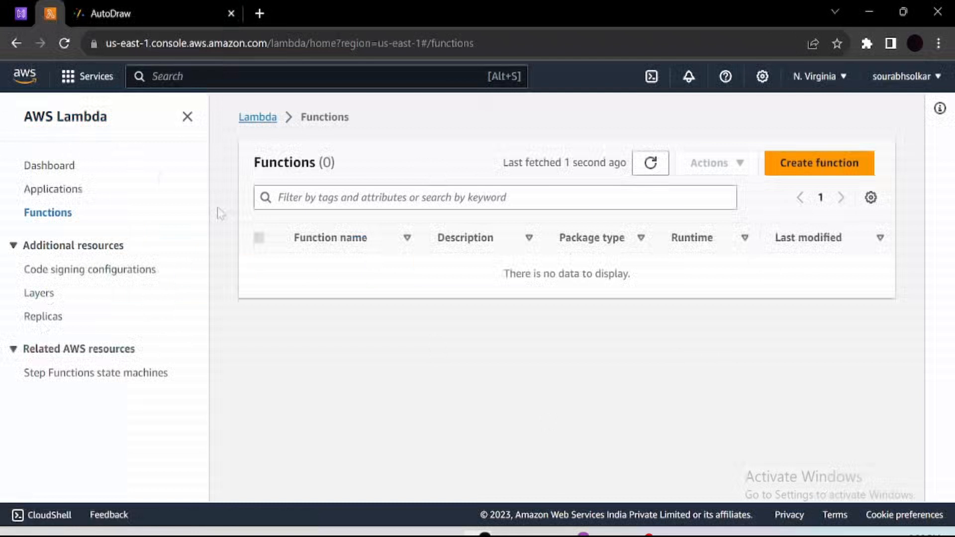
left_click(794, 177)
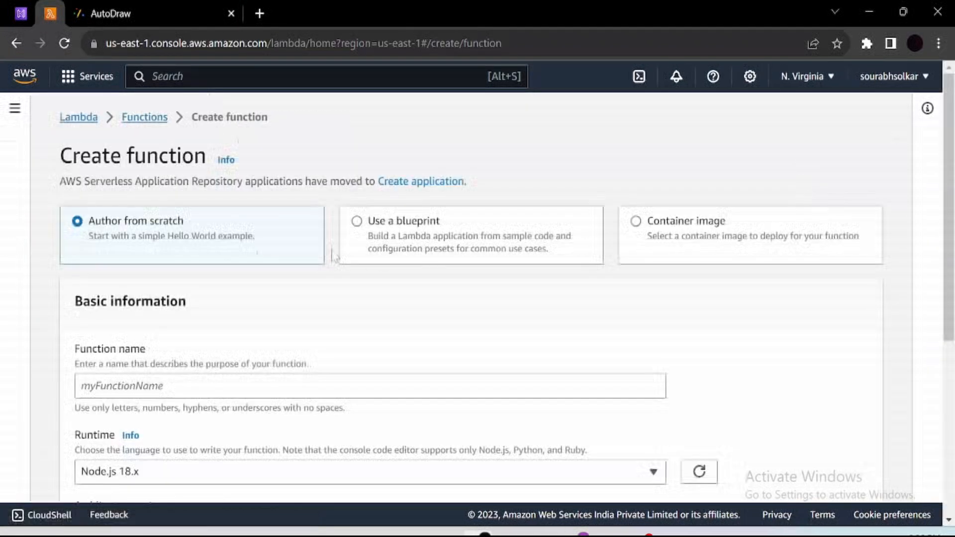
scroll(152, 263, "down", 2)
scroll(152, 262, "up", 2)
scroll(152, 262, "down", 3)
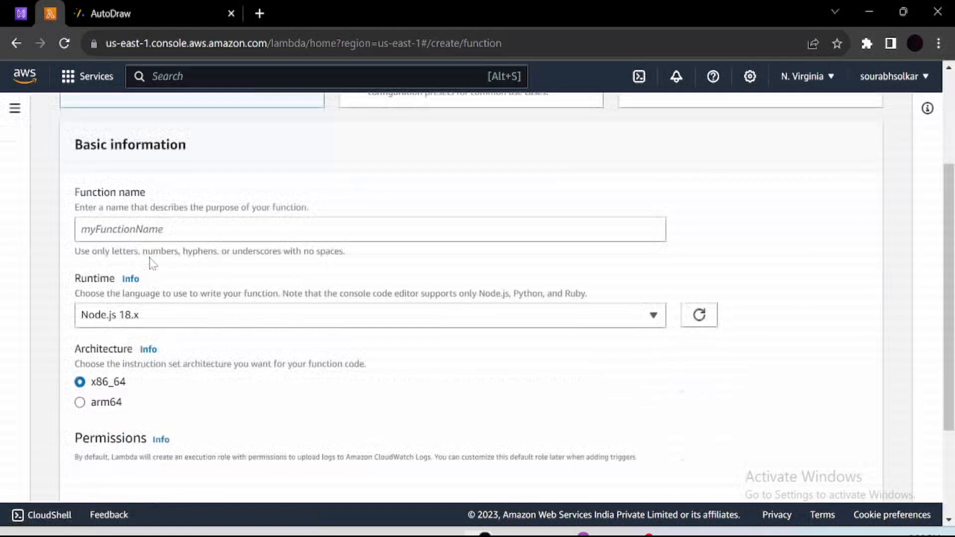
scroll(152, 263, "up", 3)
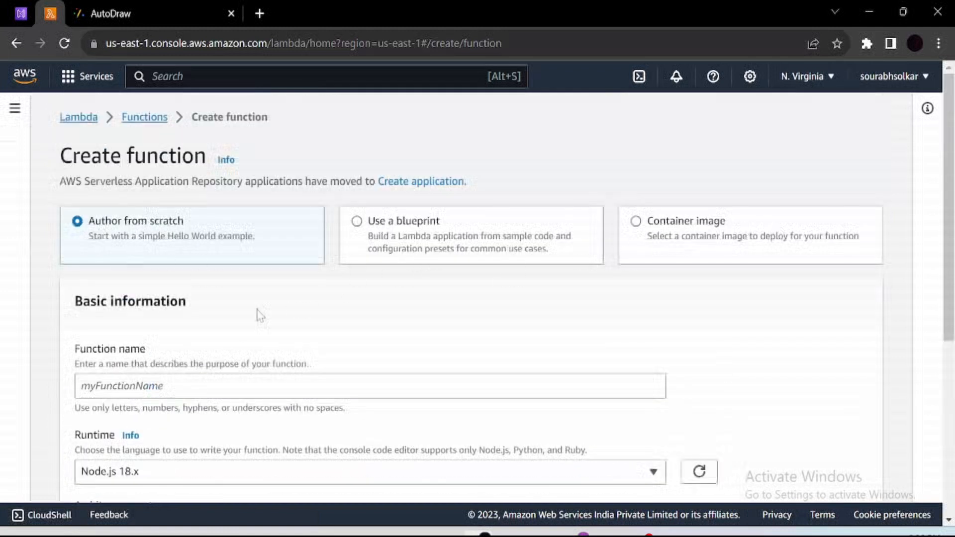
scroll(258, 316, "down", 2)
left_click(99, 318)
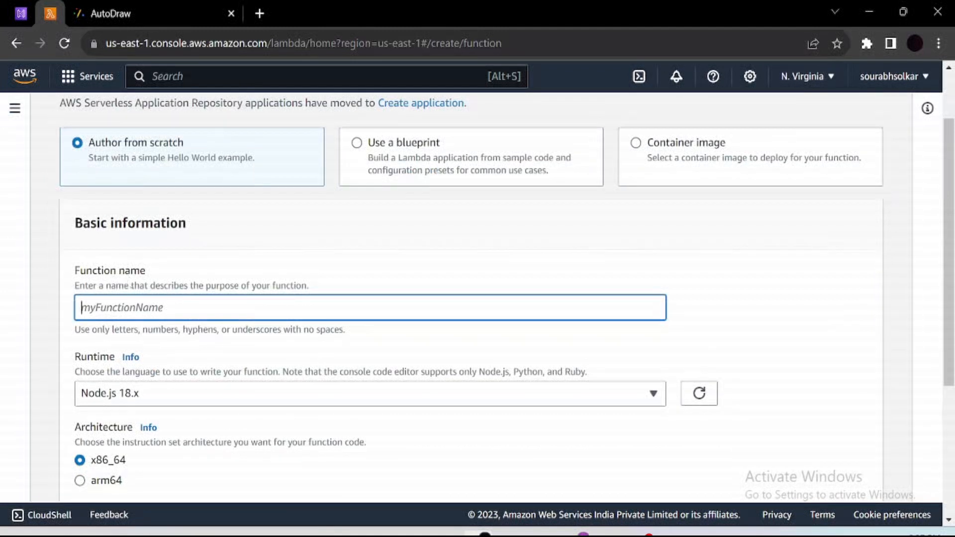
type("demo_api")
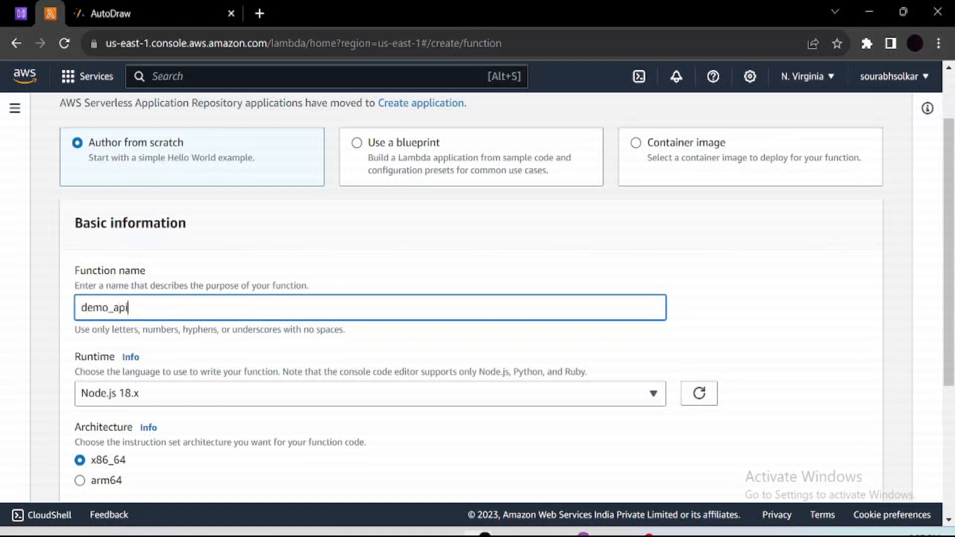
Step: Keep Node.js 18.x as the runtime for the new demo_api function
scroll(164, 298, "down", 3)
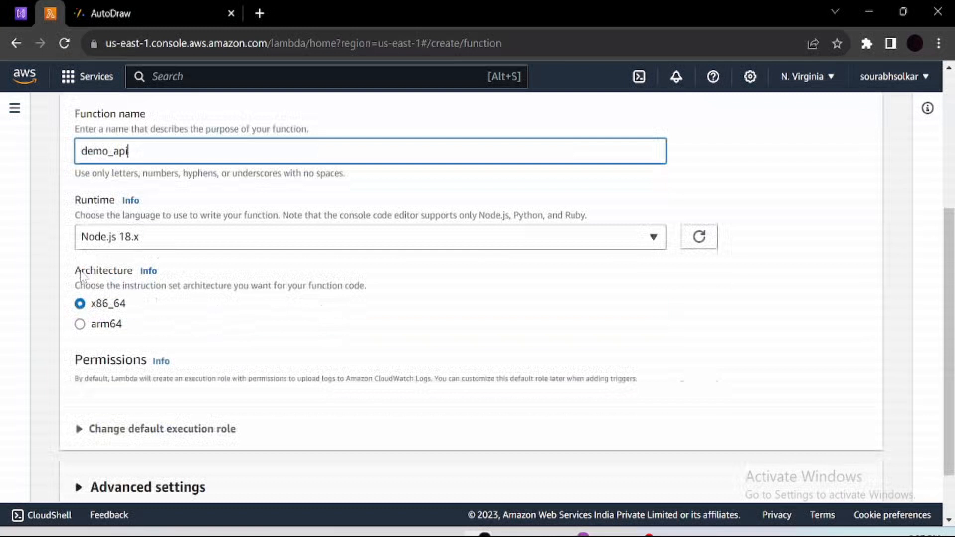
left_click(178, 241)
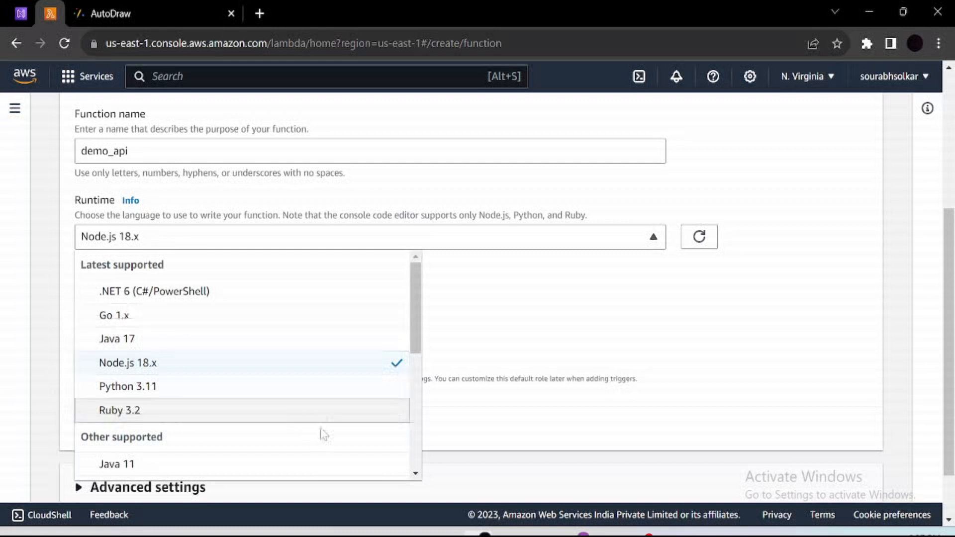
left_click(375, 366)
scroll(548, 330, "down", 1)
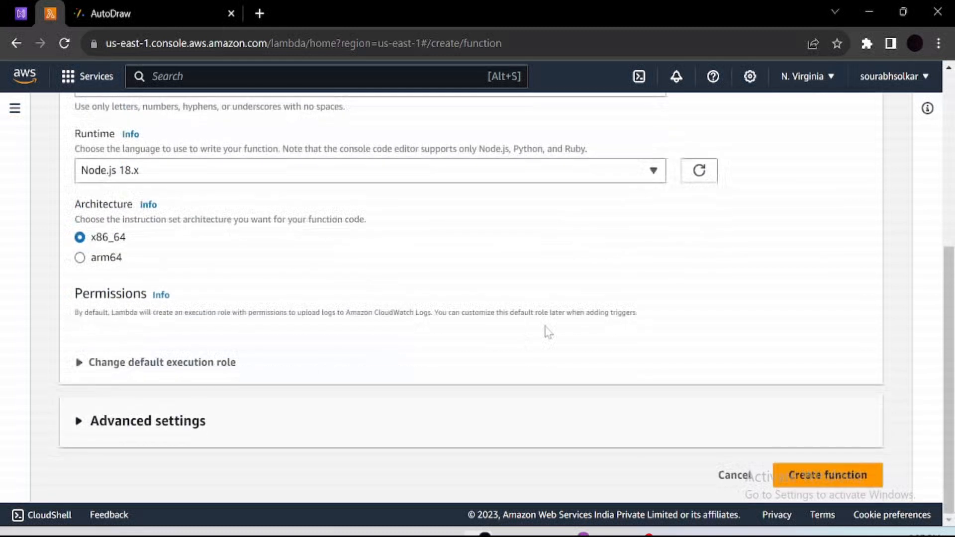
Step: Expand the default execution role and advanced settings, keep their defaults, and create the demo_api function
left_click(91, 365)
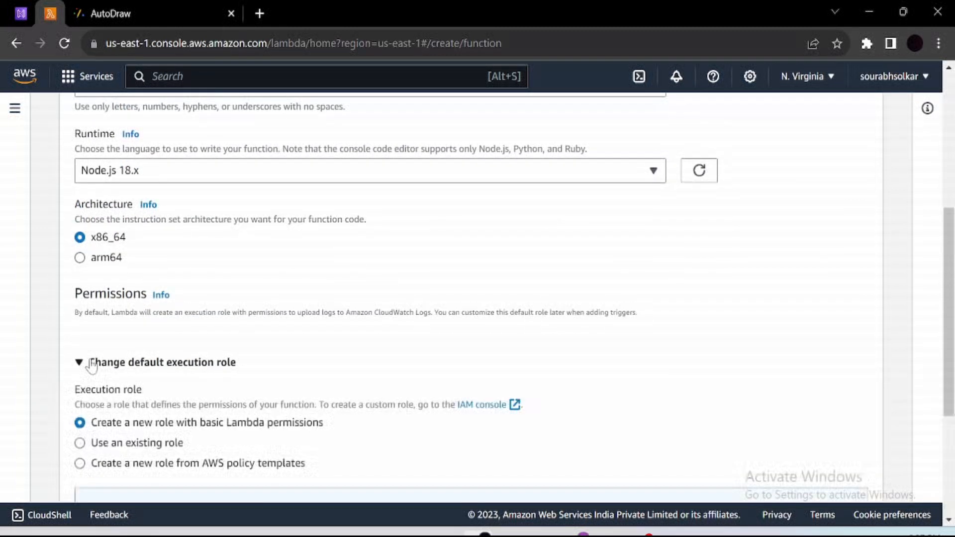
scroll(283, 356, "down", 3)
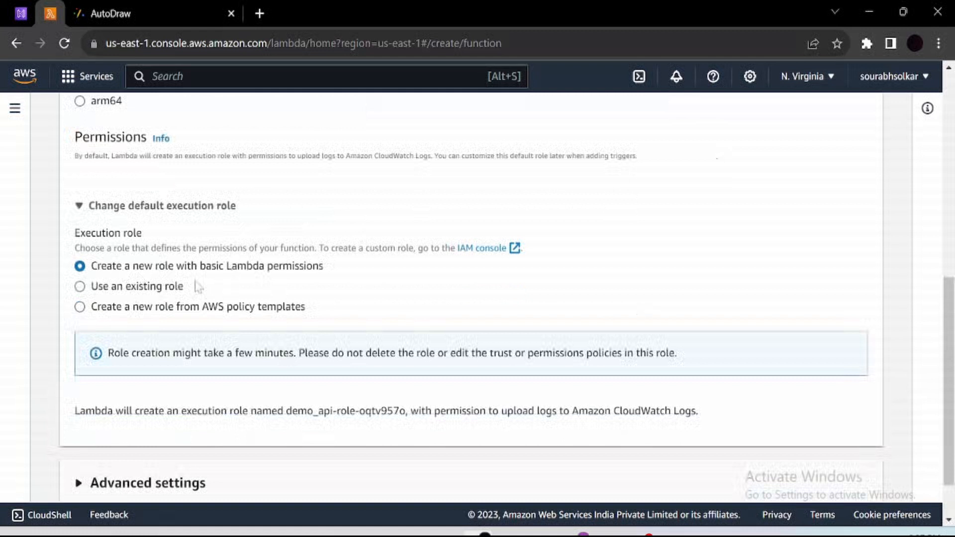
scroll(259, 297, "down", 2)
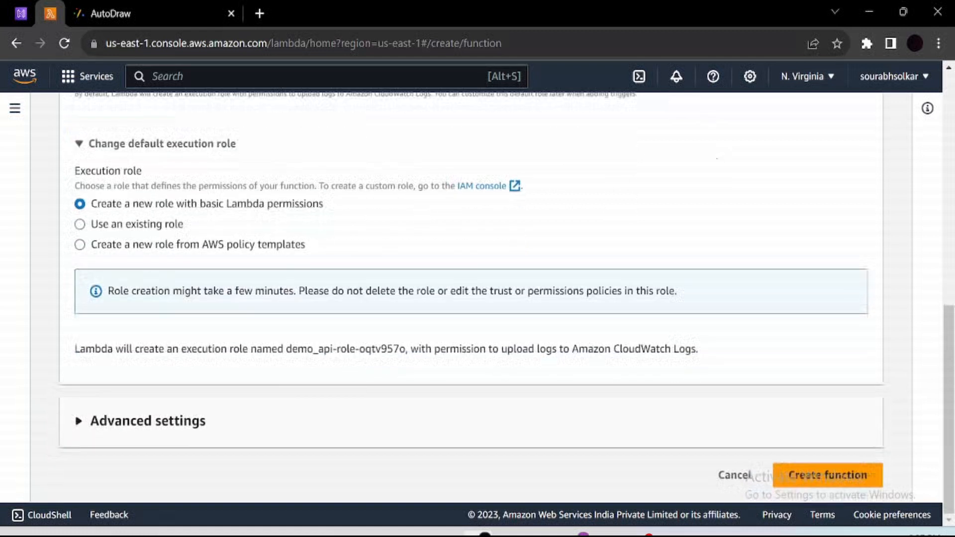
left_click(77, 422)
scroll(122, 402, "down", 4)
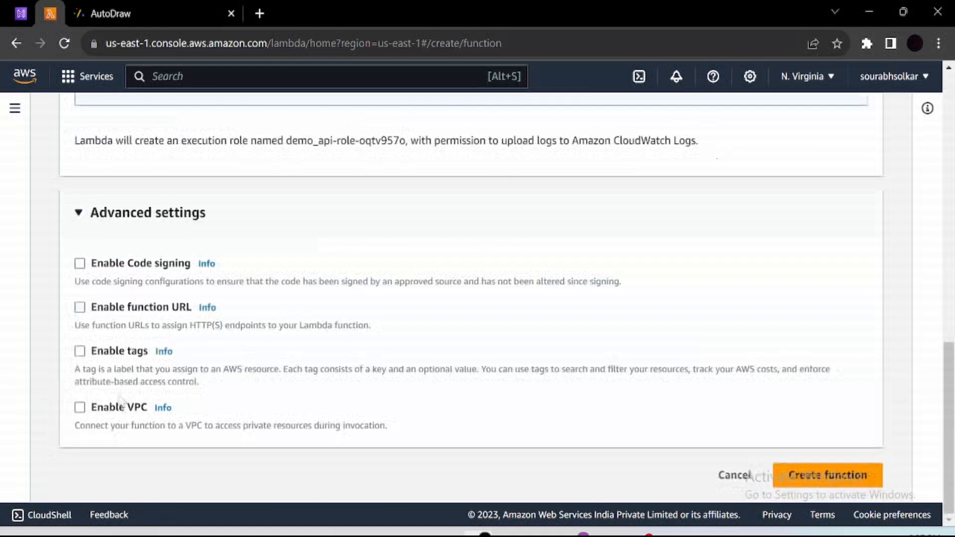
left_click(862, 478)
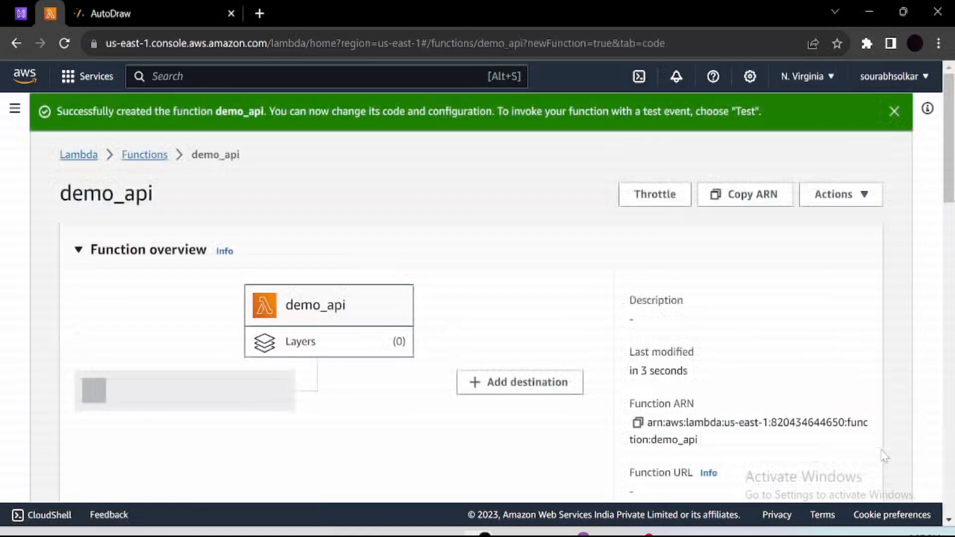
left_click(894, 111)
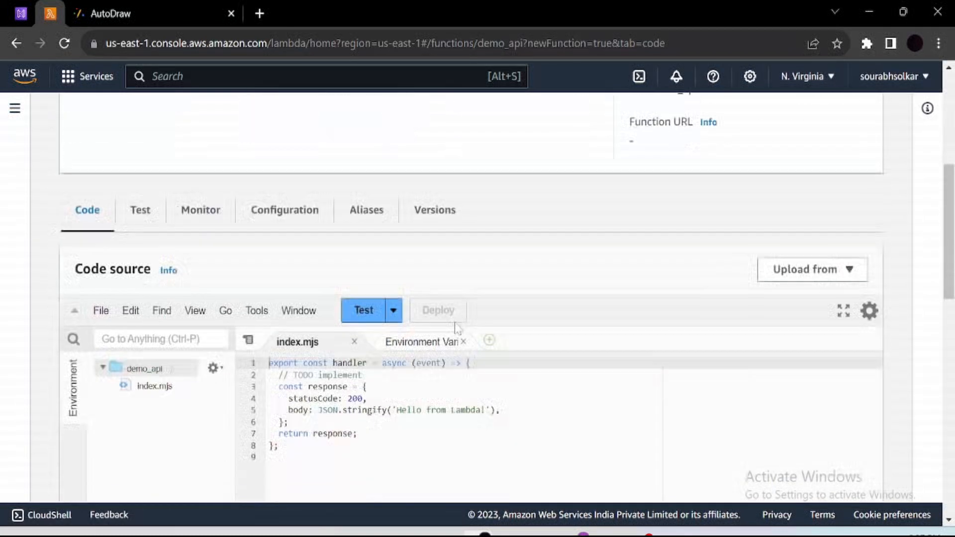
Step: Create and save a private test event named testLambda for the function, using the hello-world template
scroll(457, 328, "down", 3)
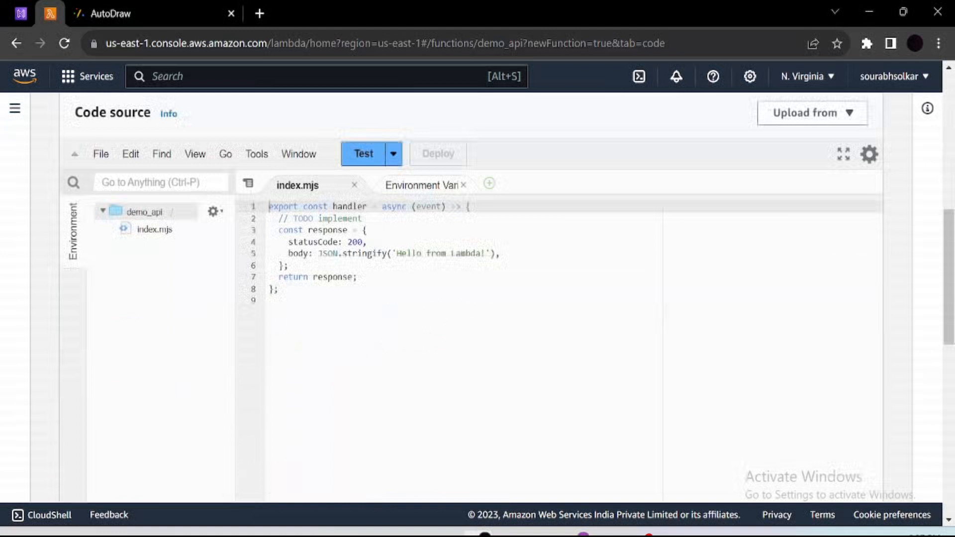
left_click_drag(273, 230, 354, 277)
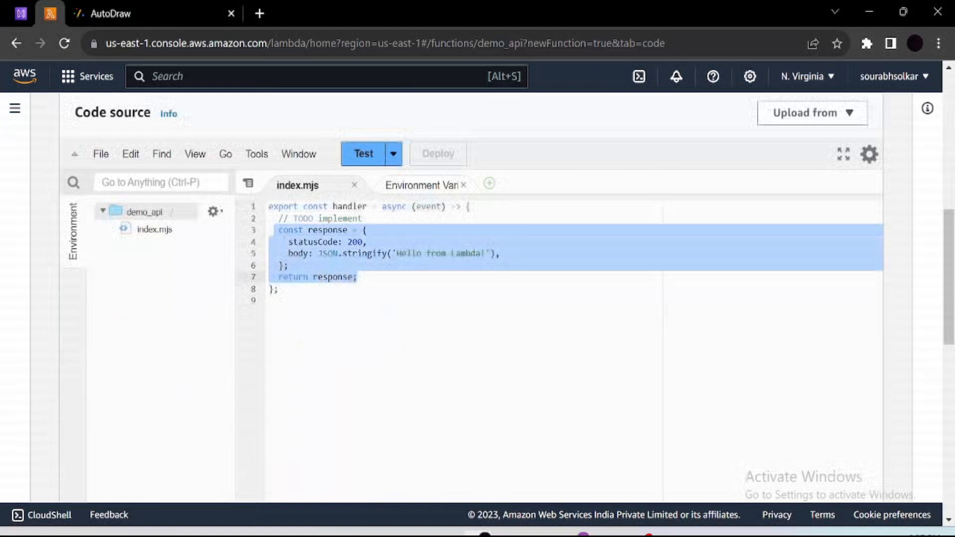
left_click(279, 289)
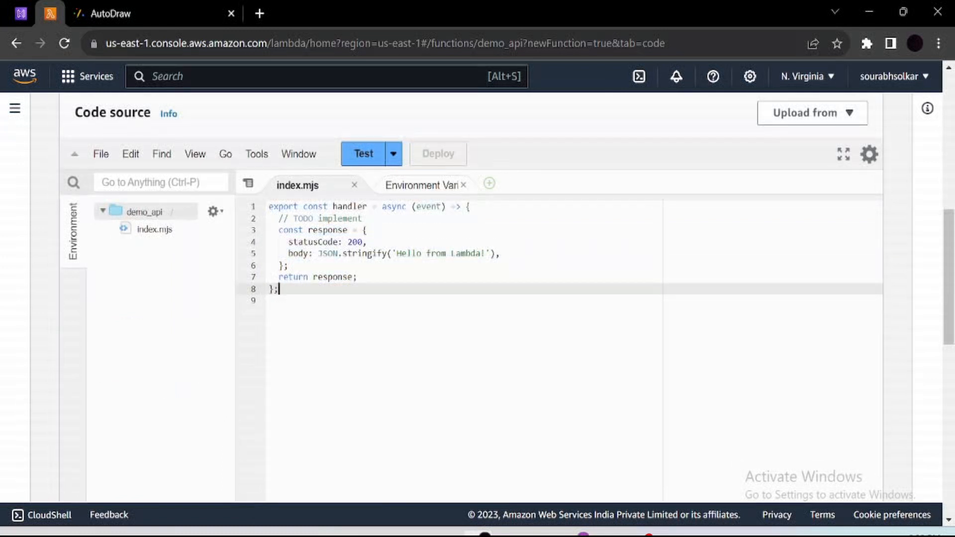
left_click(362, 154)
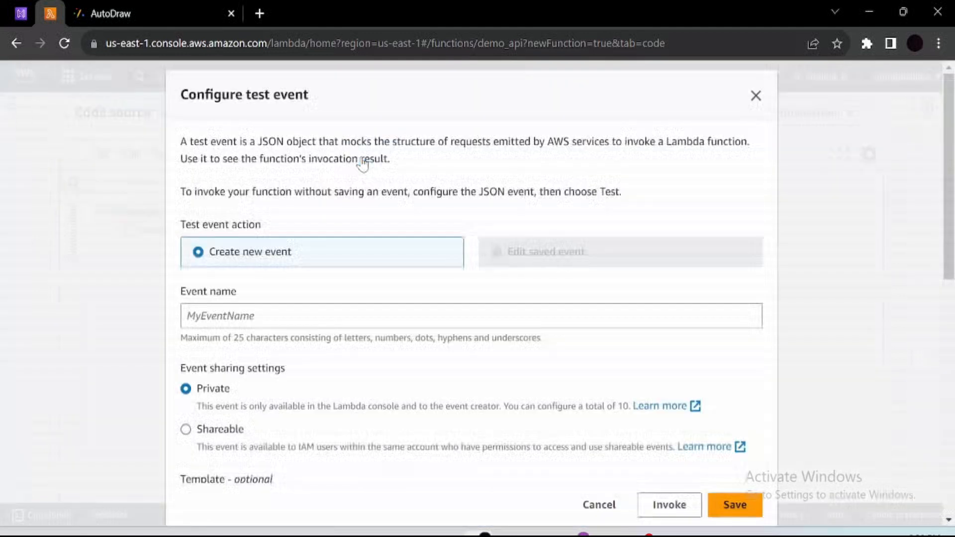
scroll(242, 283, "down", 3)
left_click(252, 159)
type("testLambda")
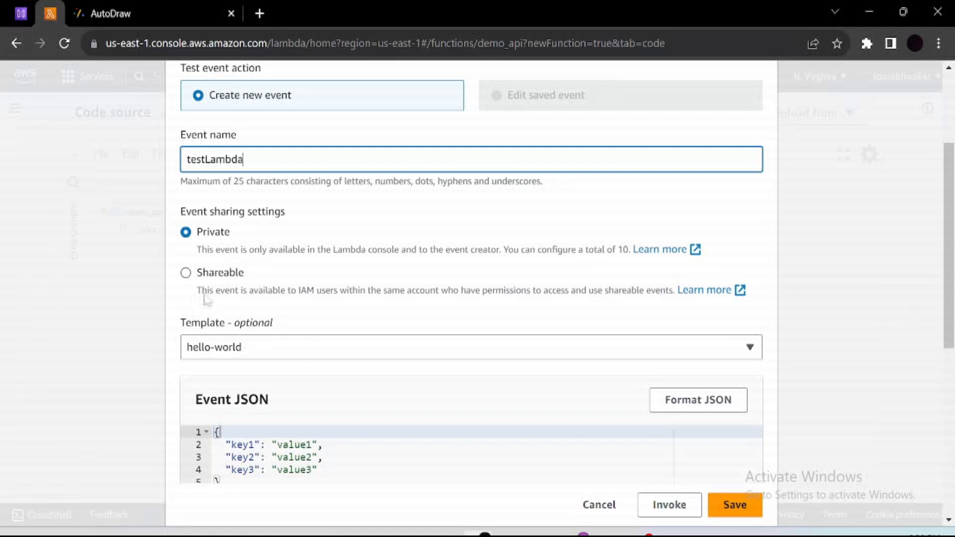
left_click(735, 505)
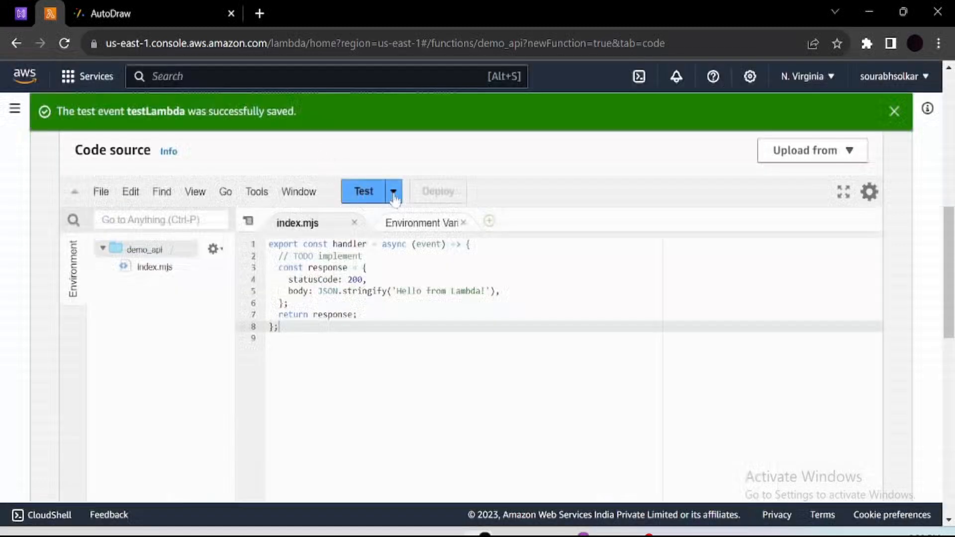
Step: Run the testLambda event and compare its response with the body returned in index.mjs
left_click(364, 192)
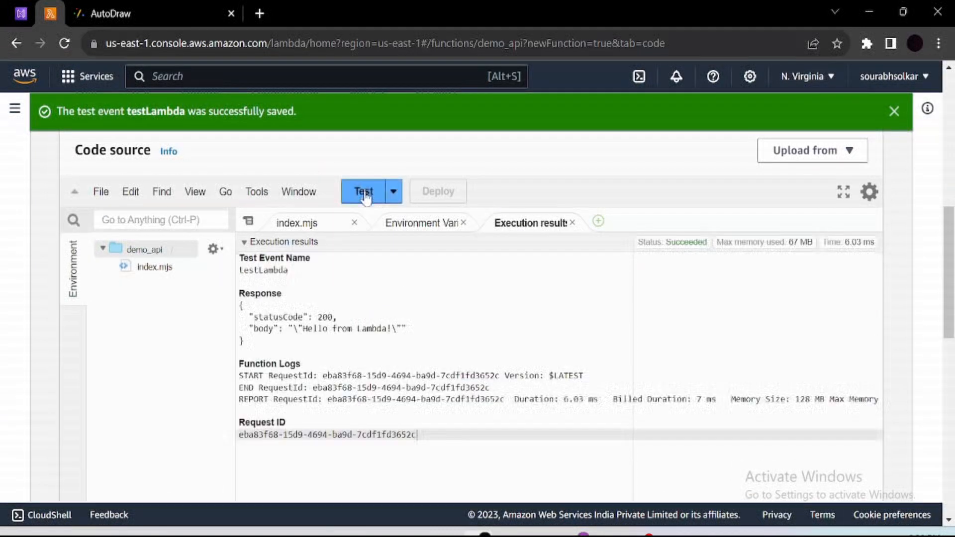
left_click_drag(244, 343, 239, 304)
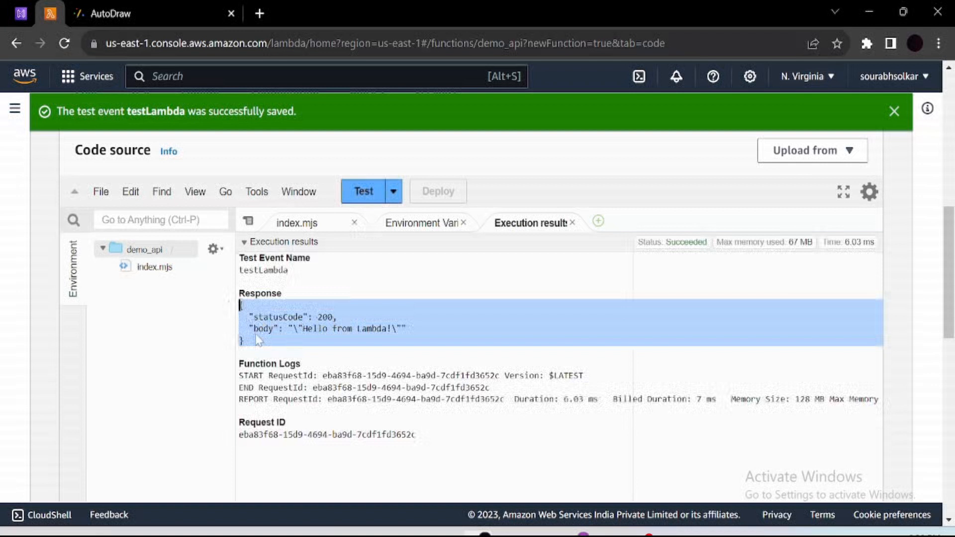
left_click(317, 227)
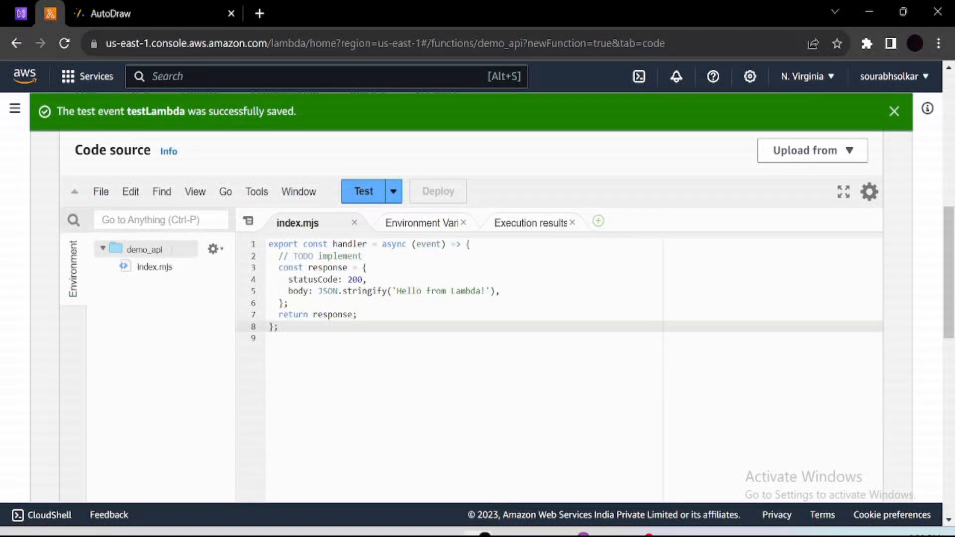
left_click_drag(317, 291, 491, 291)
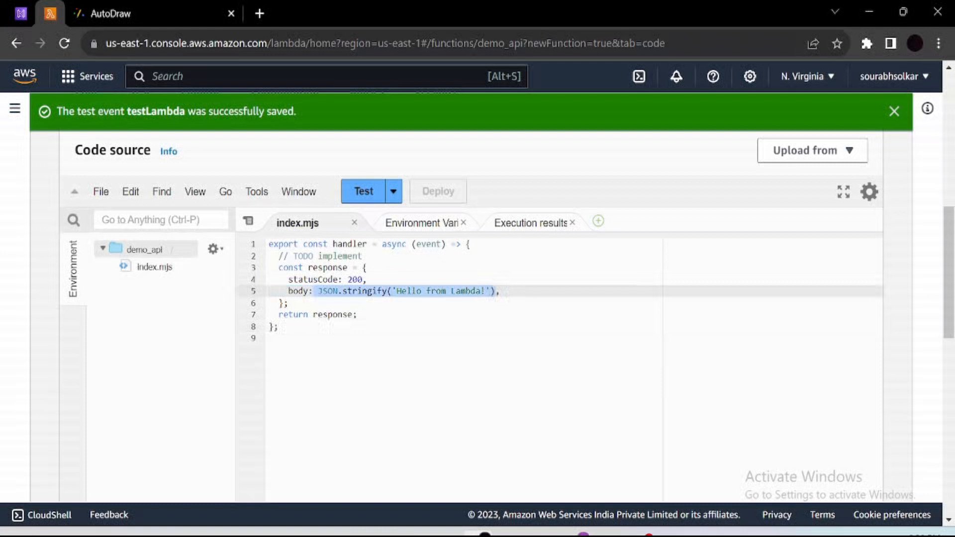
Step: Return to the API Gateway page and look over the list of API types that can be created
left_click(50, 6)
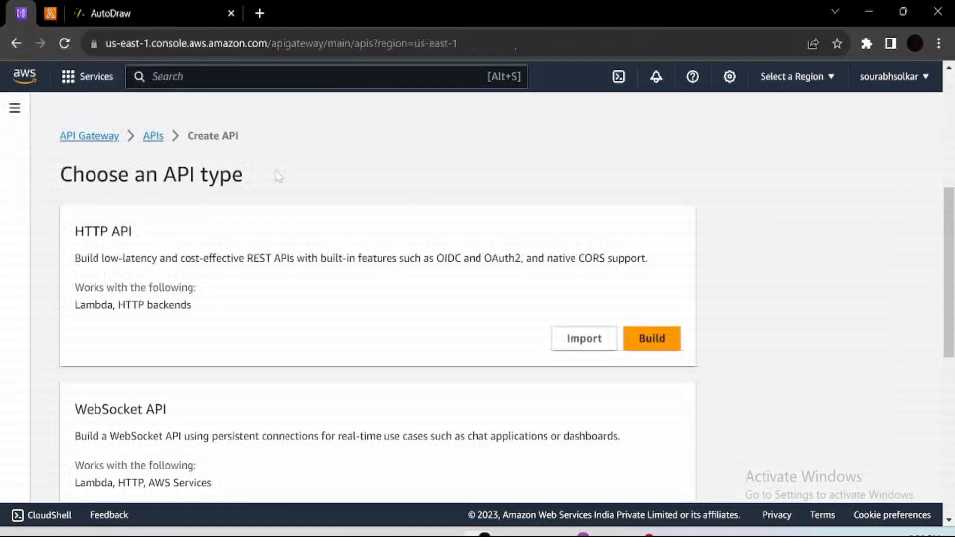
left_click(15, 108)
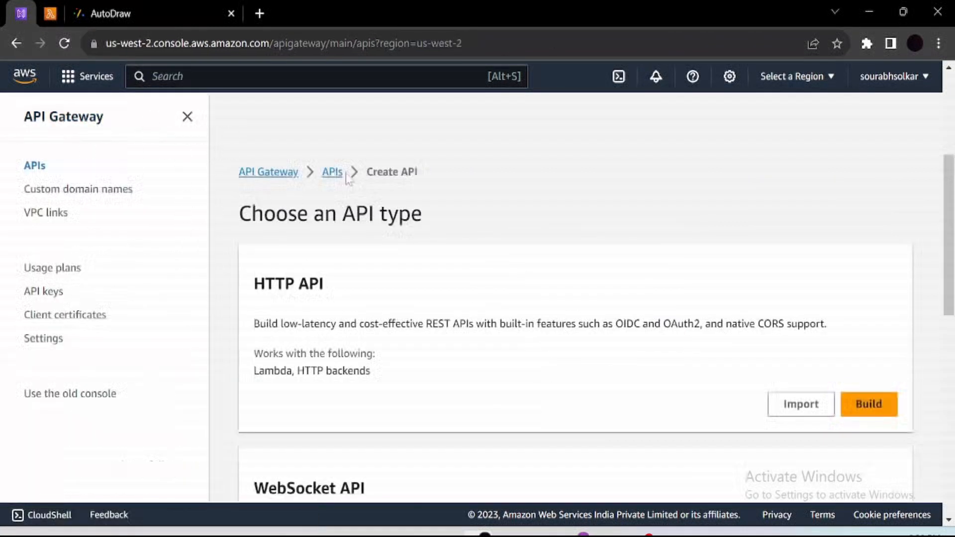
left_click(187, 117)
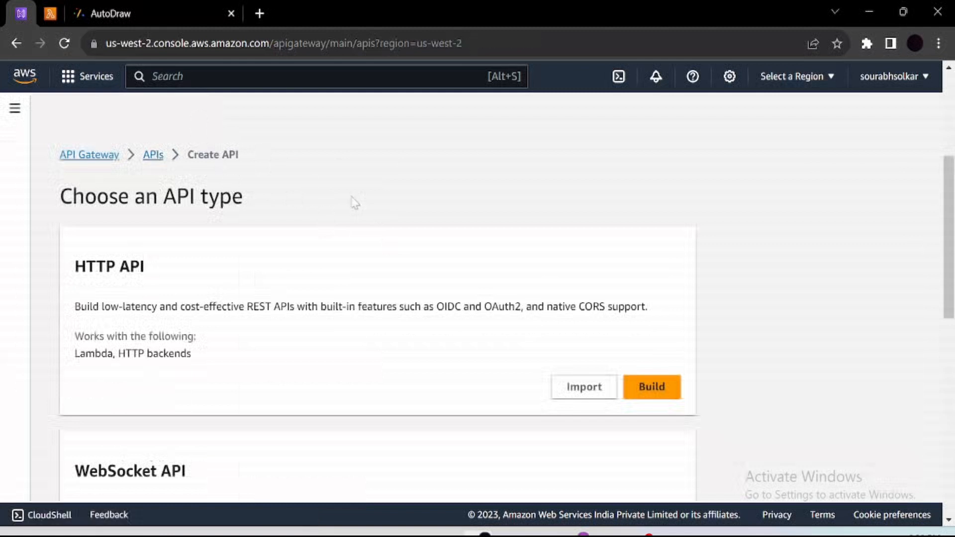
scroll(354, 202, "down", 10)
scroll(354, 202, "up", 11)
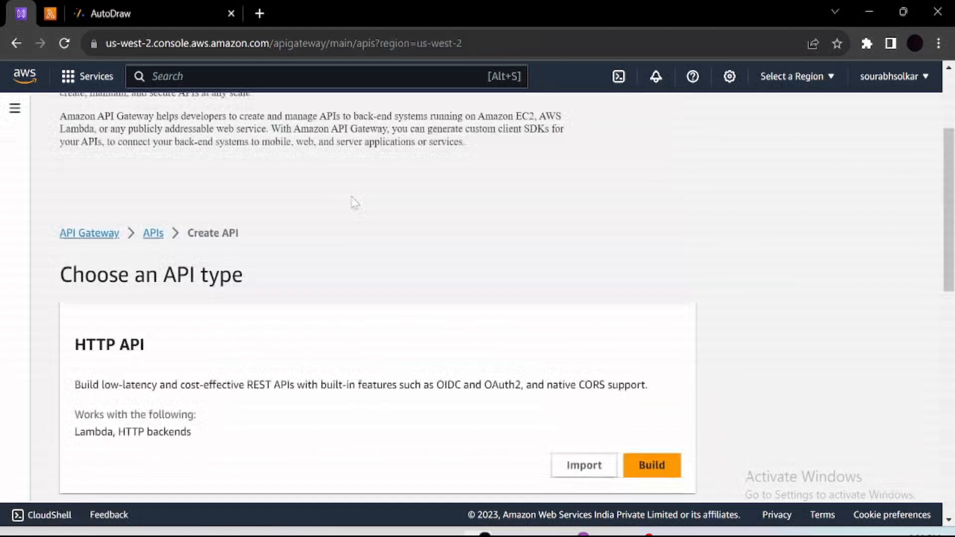
scroll(413, 271, "down", 3)
scroll(448, 262, "up", 3)
scroll(223, 243, "down", 2)
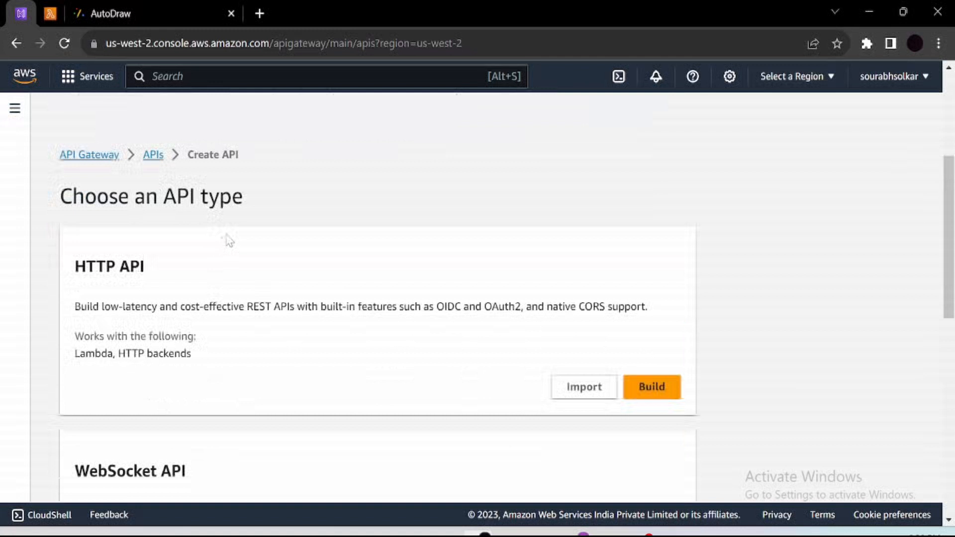
Step: Examine the HTTP API, WebSocket API and REST API descriptions one after another
left_click_drag(151, 271, 74, 269)
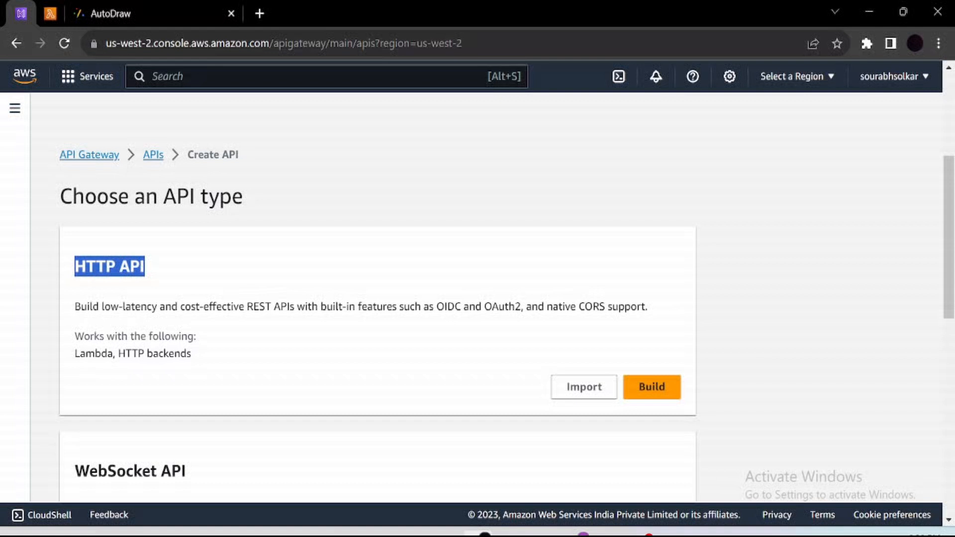
scroll(76, 269, "down", 5)
left_click_drag(198, 246, 63, 238)
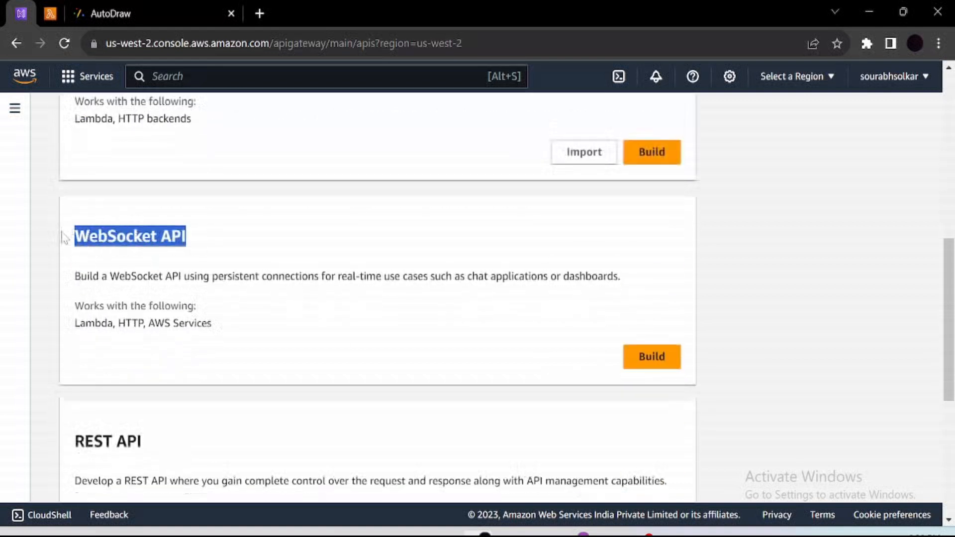
left_click(55, 254)
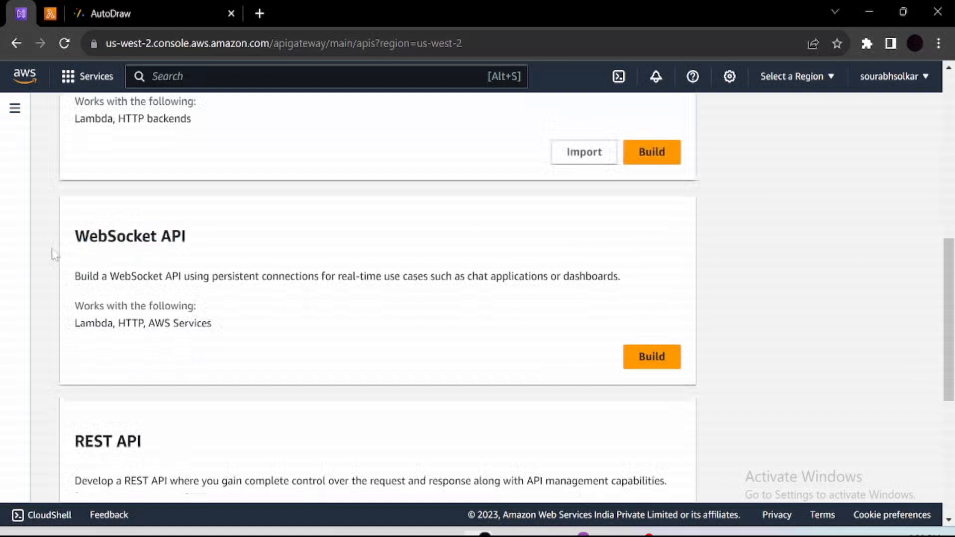
left_click_drag(199, 237, 70, 242)
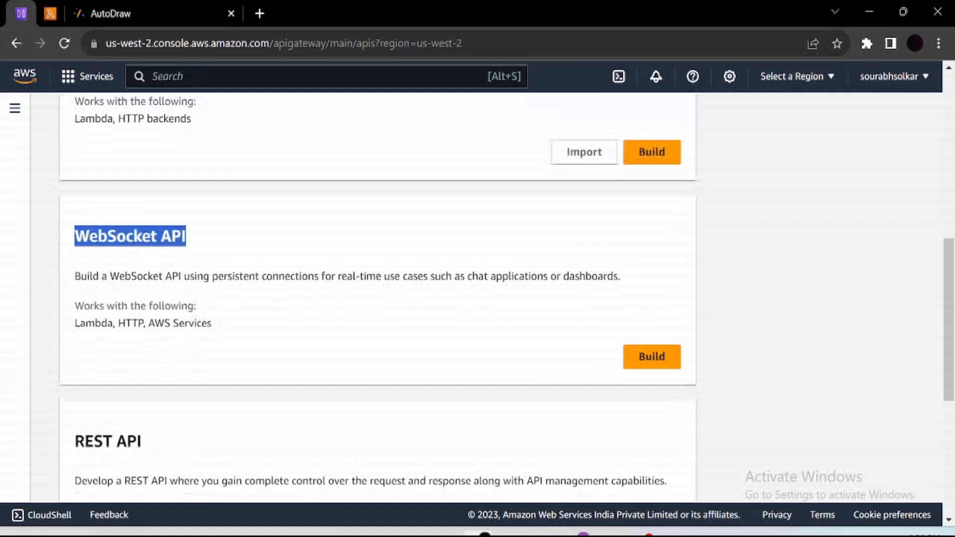
scroll(79, 243, "down", 4)
left_click_drag(149, 207, 74, 208)
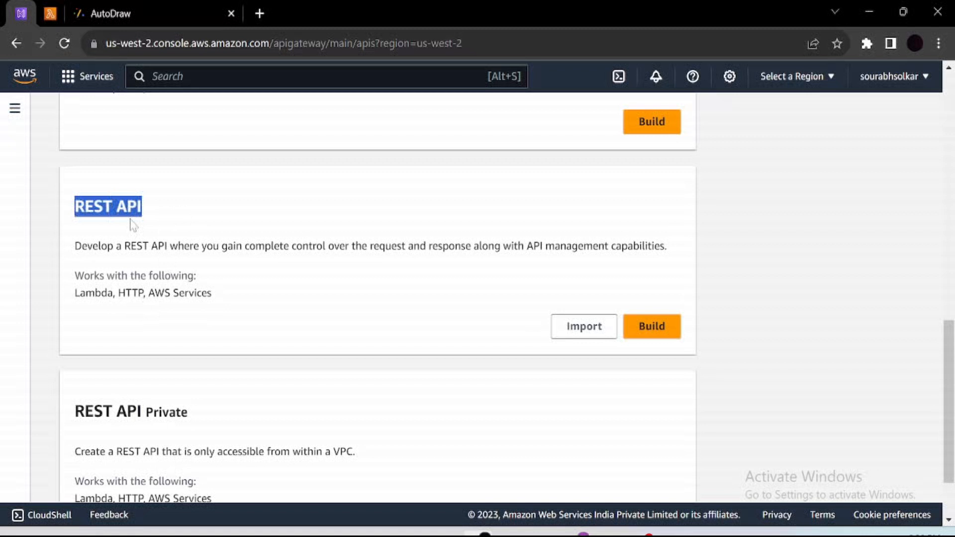
scroll(283, 357, "up", 1)
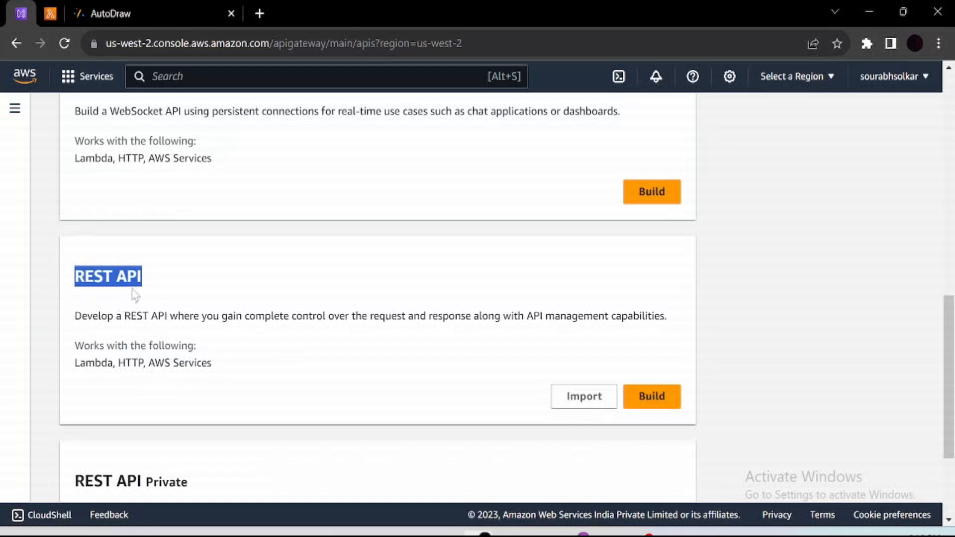
Step: Start building an HTTP API and go to its integrations and API name settings
scroll(130, 298, "down", 3)
scroll(132, 294, "up", 10)
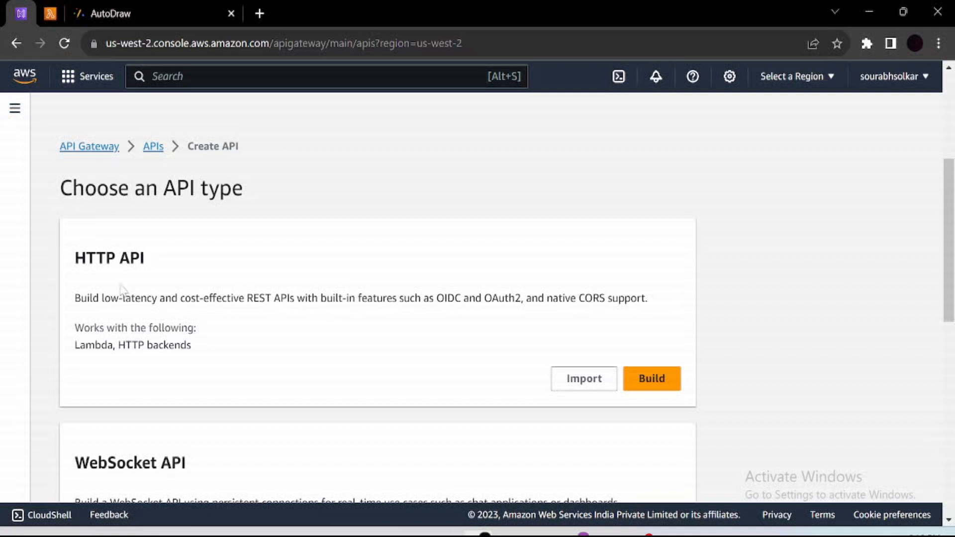
left_click(655, 384)
scroll(573, 307, "down", 3)
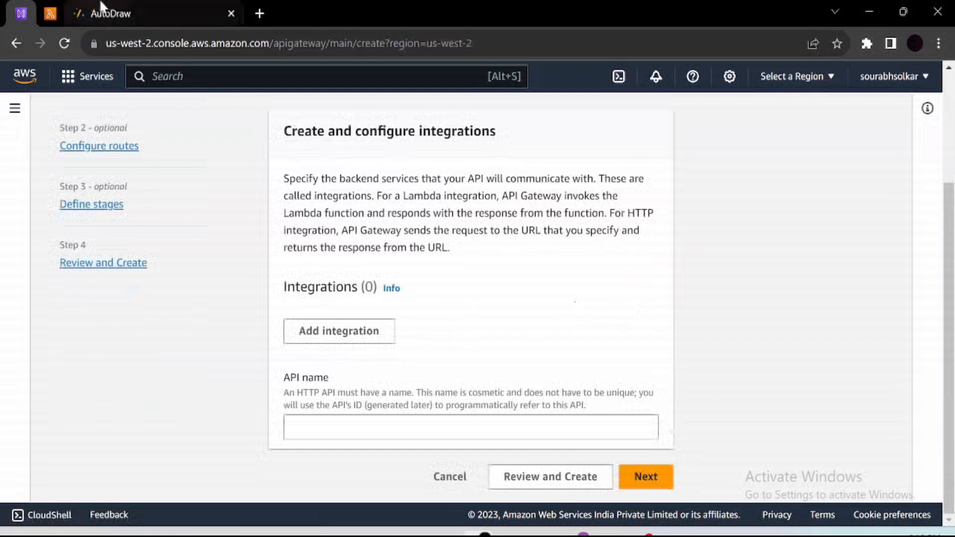
Step: Switch to the AutoDraw diagram, set the drawing colour to red and outline the box labelled A
left_click(132, 11)
mouse_move(324, 240)
left_mouse_down()
mouse_move(341, 287)
mouse_move(412, 284)
left_mouse_up()
left_click(26, 377)
left_click(138, 376)
mouse_move(327, 244)
left_mouse_down()
mouse_move(321, 287)
mouse_move(414, 286)
mouse_move(358, 243)
mouse_move(332, 244)
left_mouse_up()
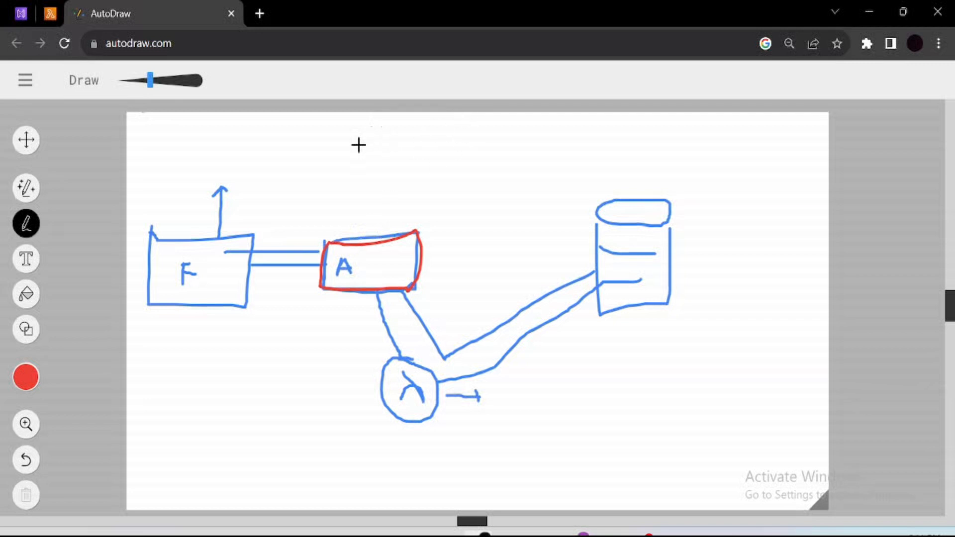
mouse_move(413, 149)
left_mouse_down()
mouse_move(427, 130)
mouse_move(431, 149)
left_mouse_up()
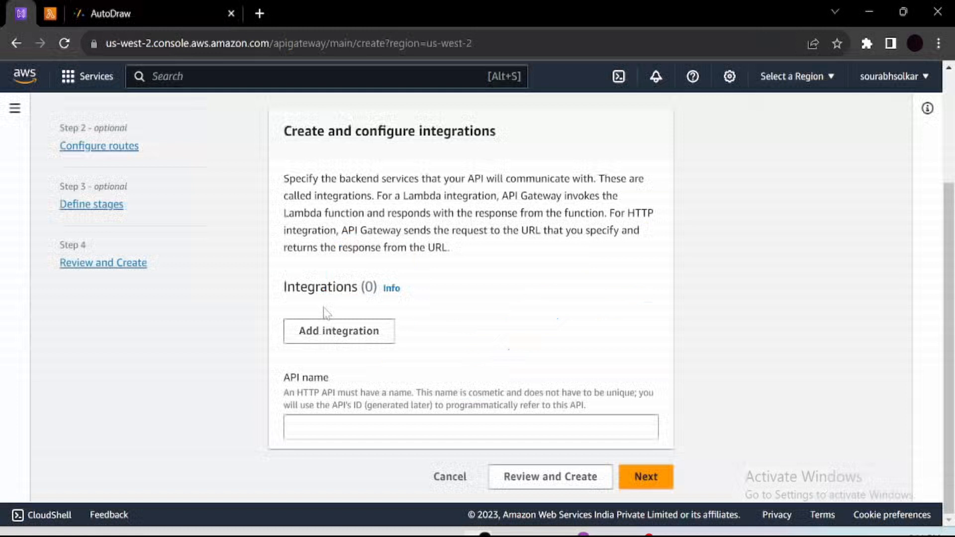
Step: Add a Lambda integration to the new HTTP API and check which Lambda functions are offered for it
left_click(340, 337)
left_click(356, 323)
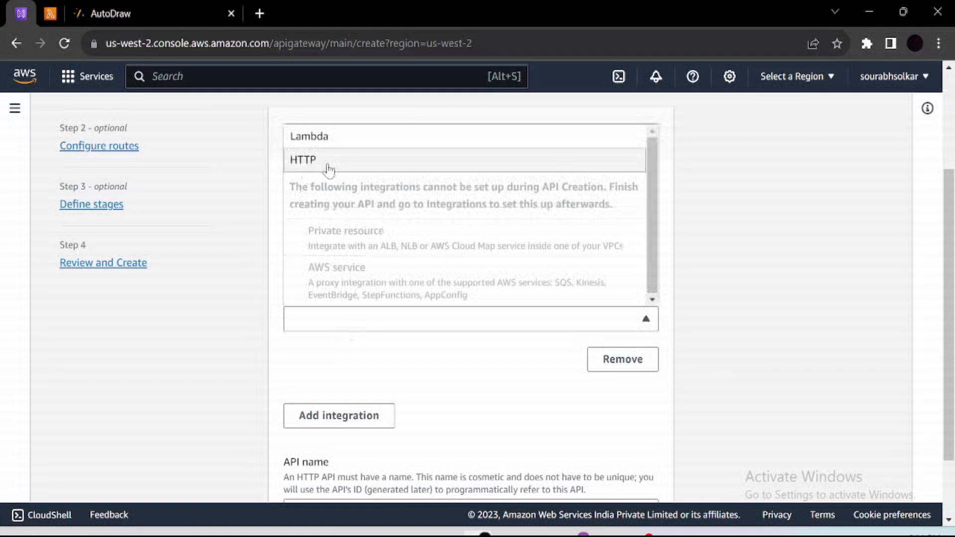
left_click(343, 142)
scroll(494, 260, "down", 2)
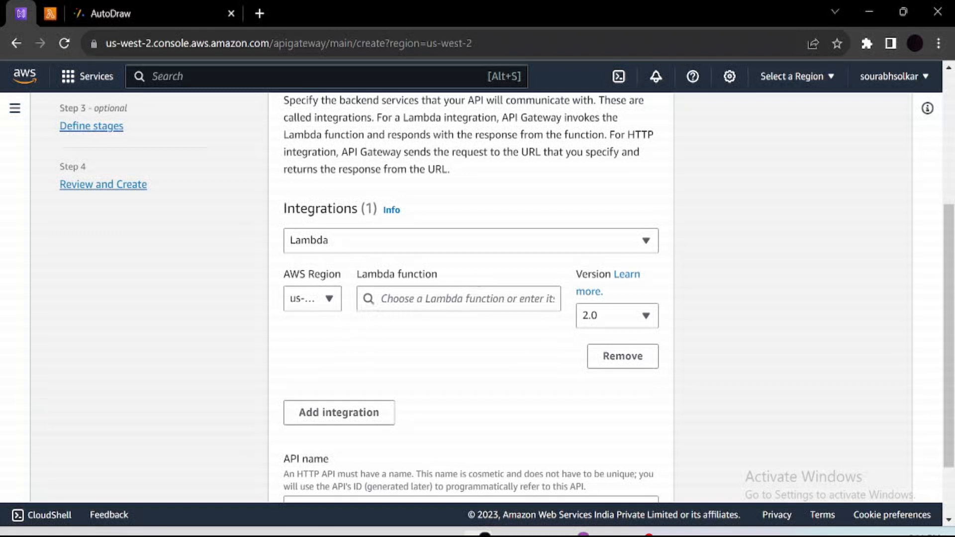
left_click(458, 299)
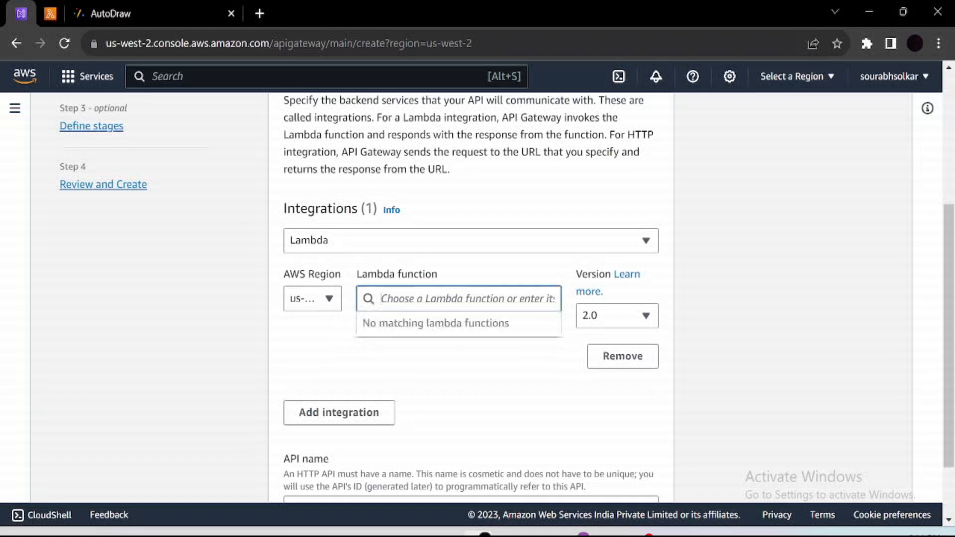
Step: Check in the Lambda console which AWS region the demo_api function is in, and return to the API setup
left_click(337, 303)
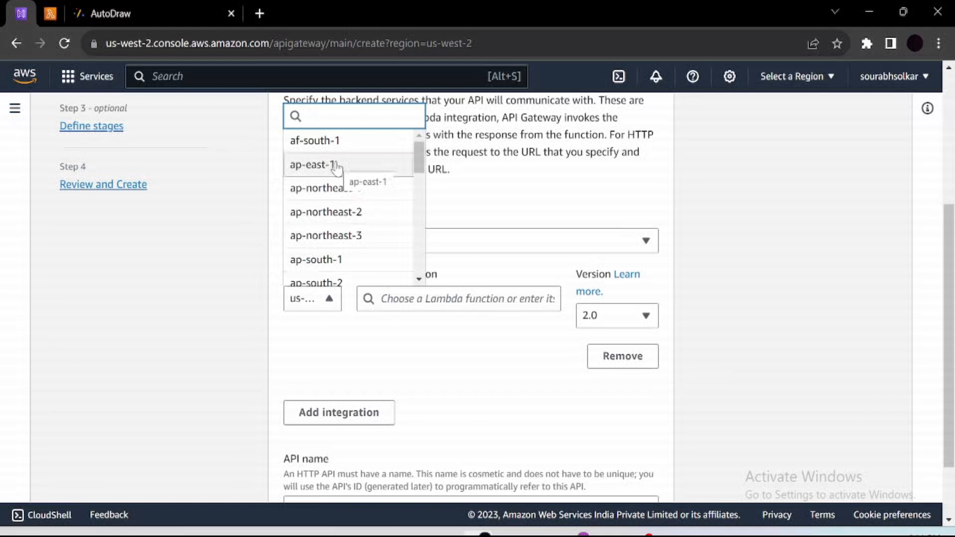
left_click(40, 15)
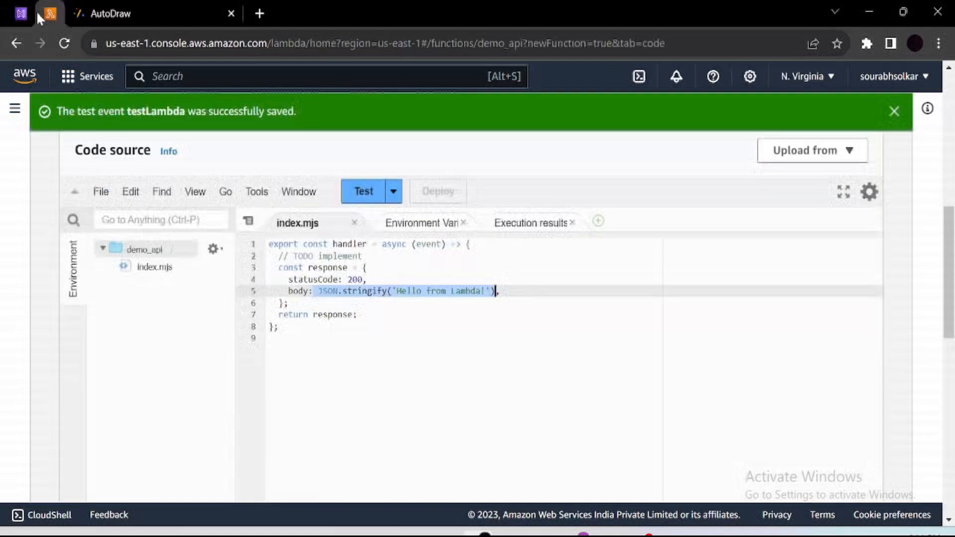
left_click(803, 76)
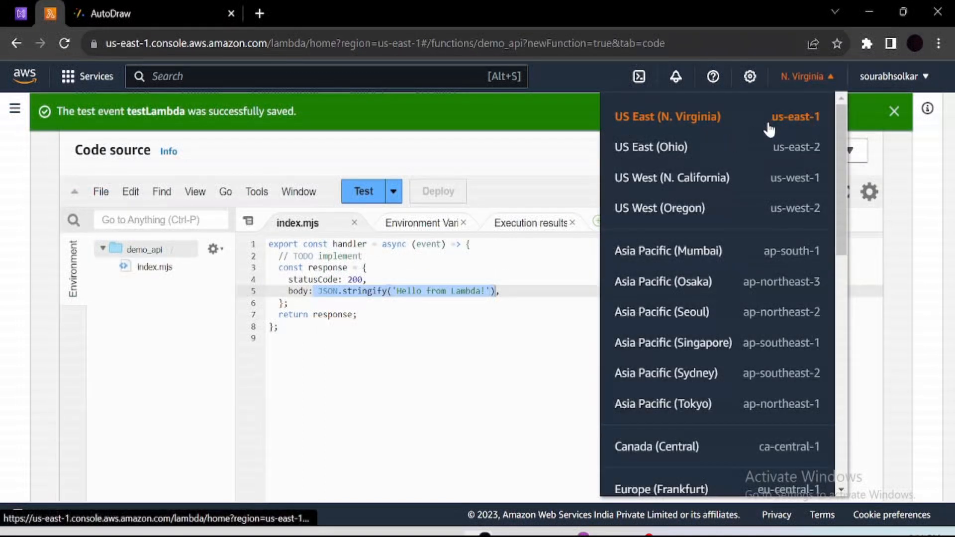
left_click(592, 175)
left_click(21, 14)
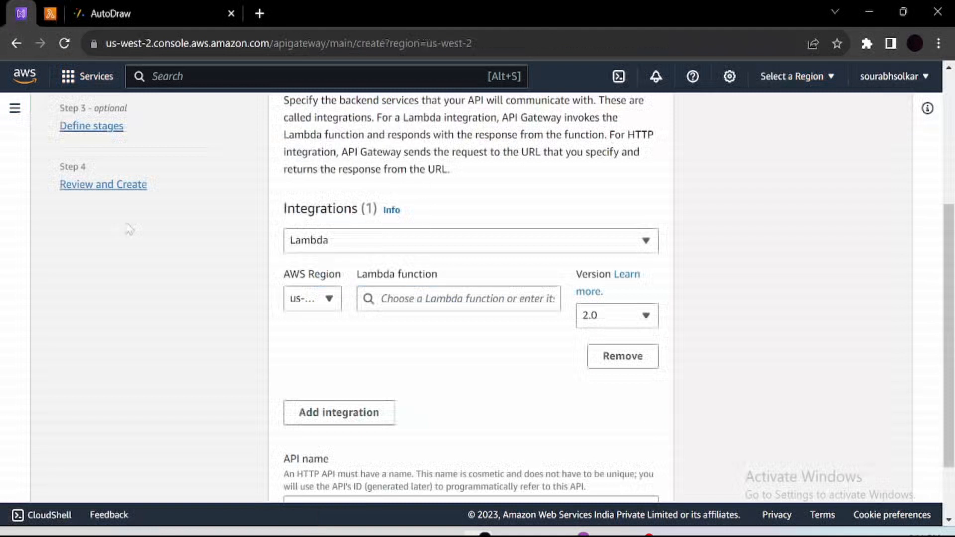
Step: Set the integration's AWS region to us-east-1 and choose the demo_api Lambda function
left_click(305, 301)
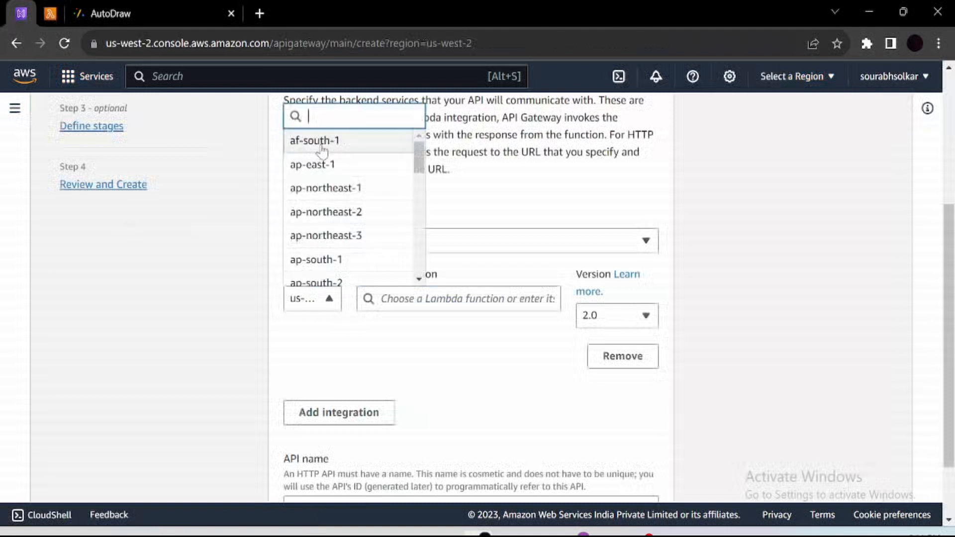
type("us")
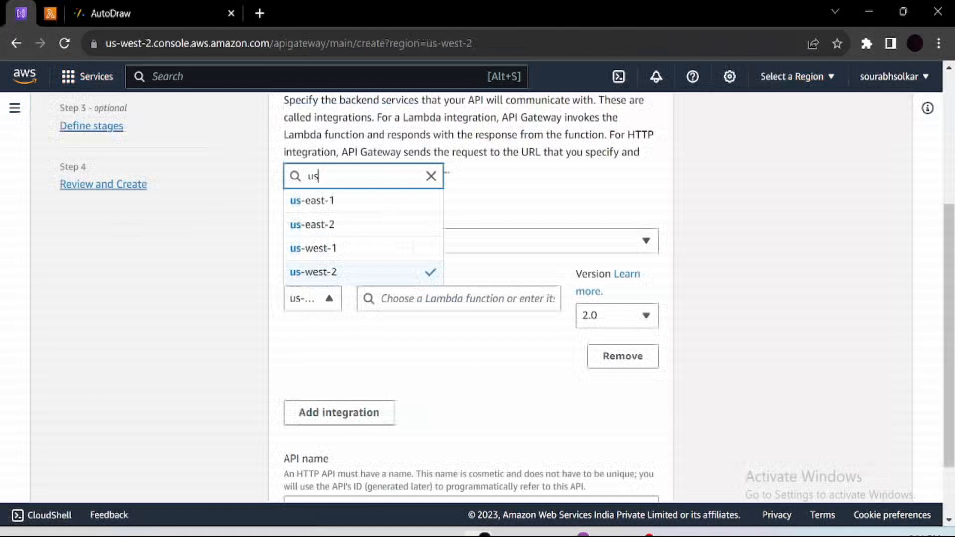
left_click(299, 202)
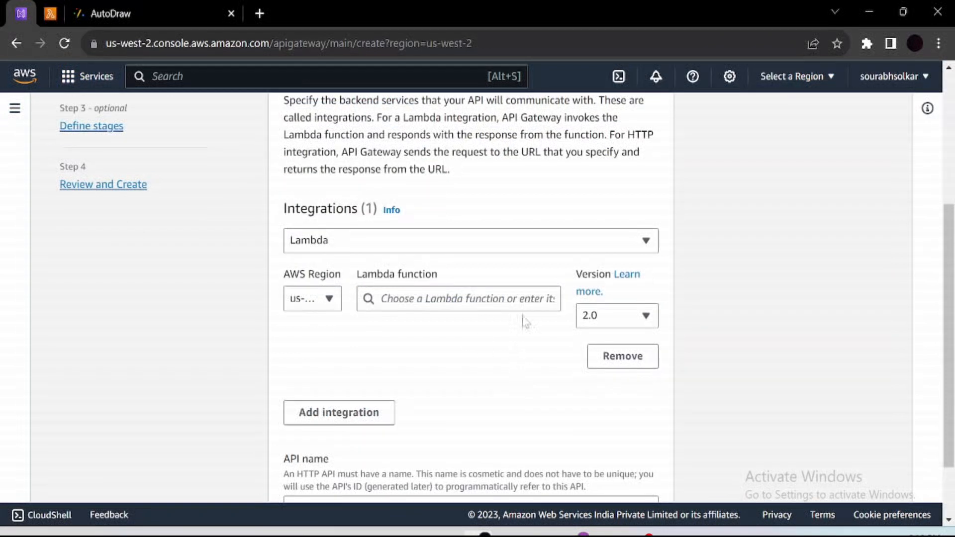
left_click(547, 301)
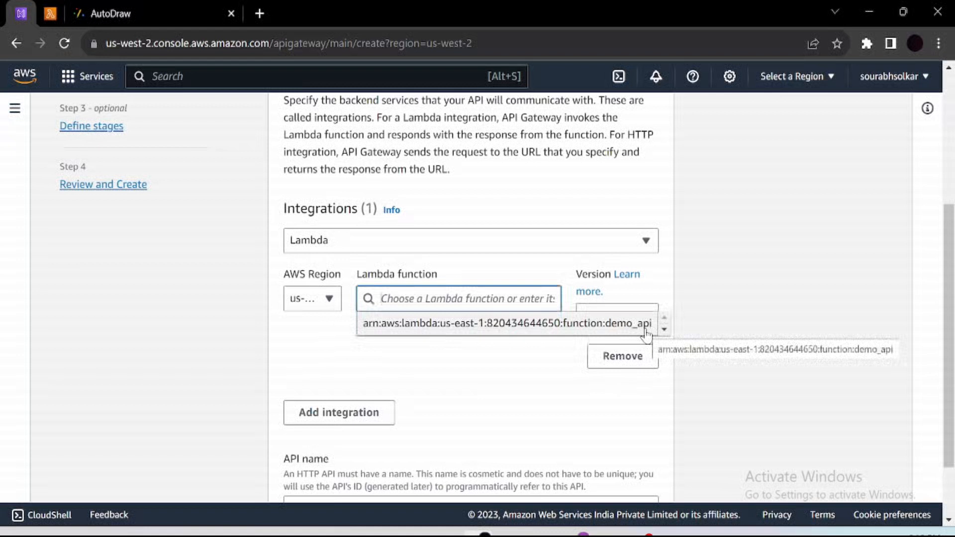
left_click(490, 330)
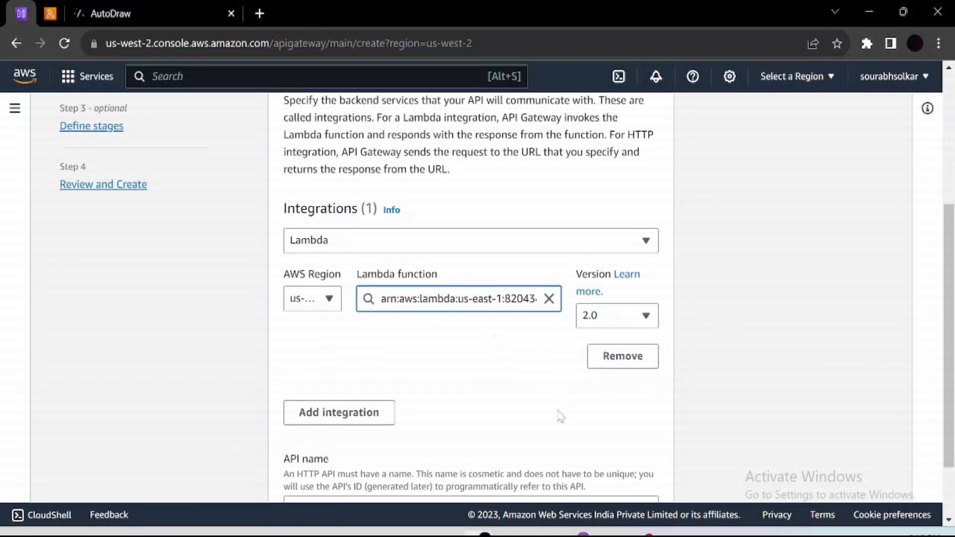
Step: Name the API demoapi and continue to the route configuration
scroll(547, 383, "down", 2)
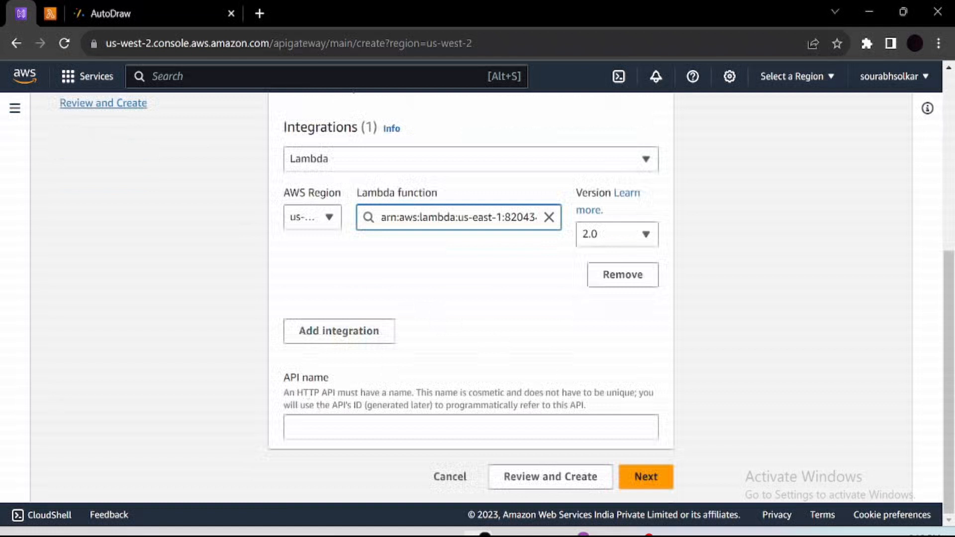
left_click(470, 427)
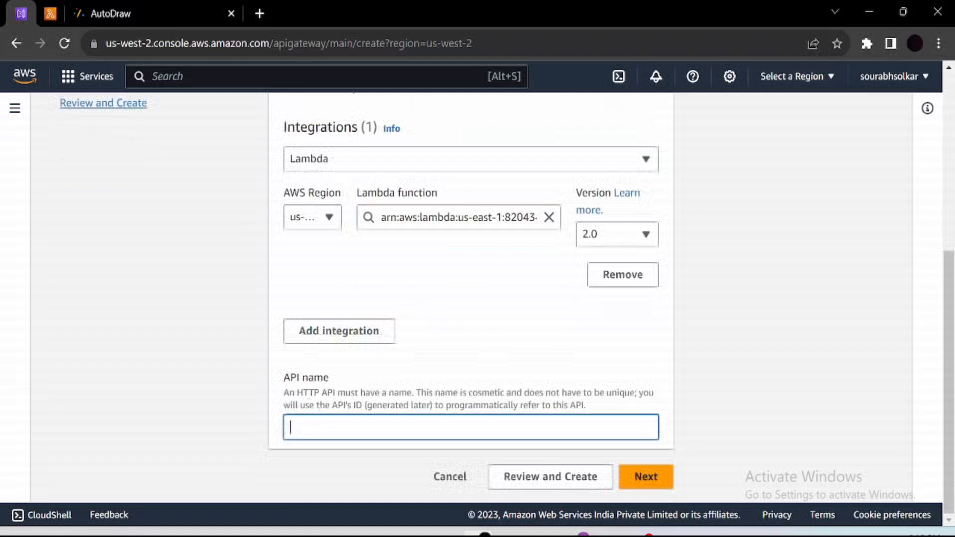
type("demoapi")
left_click(647, 479)
scroll(604, 254, "down", 2)
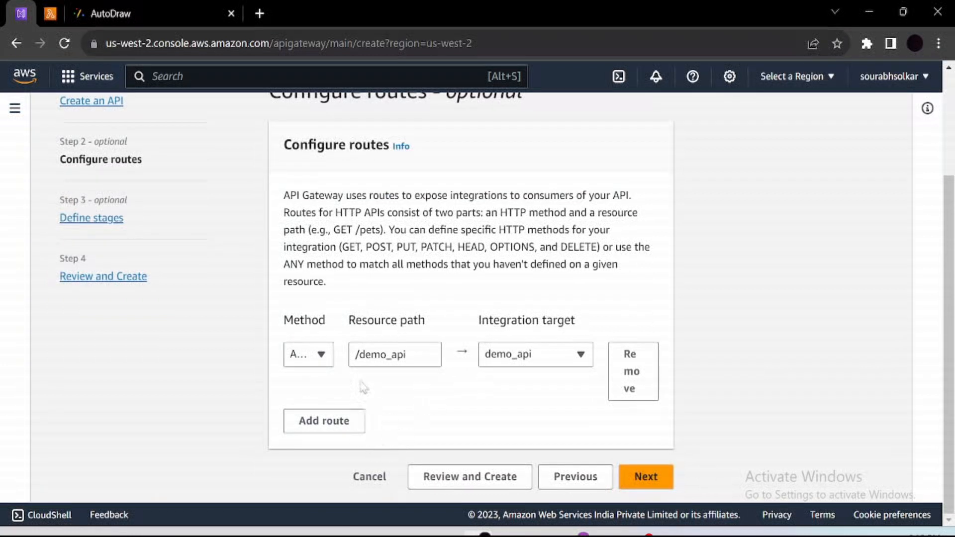
Step: In the AutoDraw diagram, draw a red arrow up from box F and write /user above, and return to API Gateway
left_click(175, 12)
mouse_move(246, 235)
left_mouse_down()
mouse_move(253, 191)
mouse_move(260, 194)
left_mouse_up()
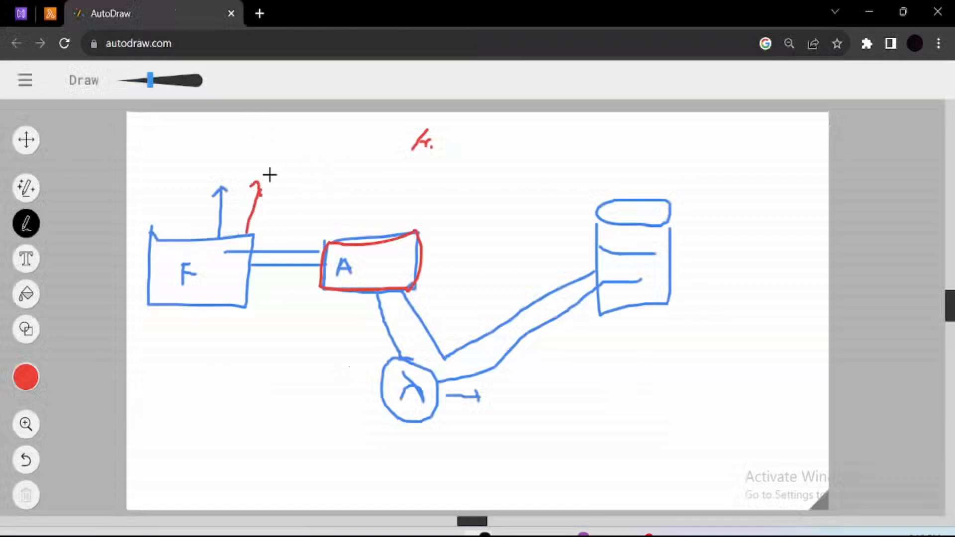
mouse_move(322, 147)
left_mouse_down()
mouse_move(299, 174)
mouse_move(325, 171)
mouse_move(333, 159)
mouse_move(337, 171)
mouse_move(362, 168)
left_mouse_up()
left_click(381, 156)
left_click(21, 13)
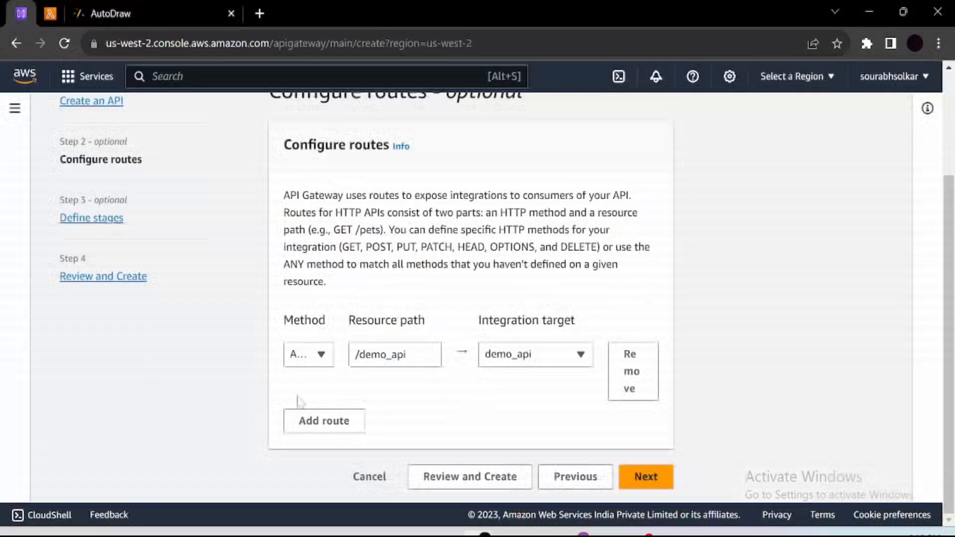
Step: Try out a second route with the resource path /user and remove it again
left_click(313, 420)
left_click(355, 424)
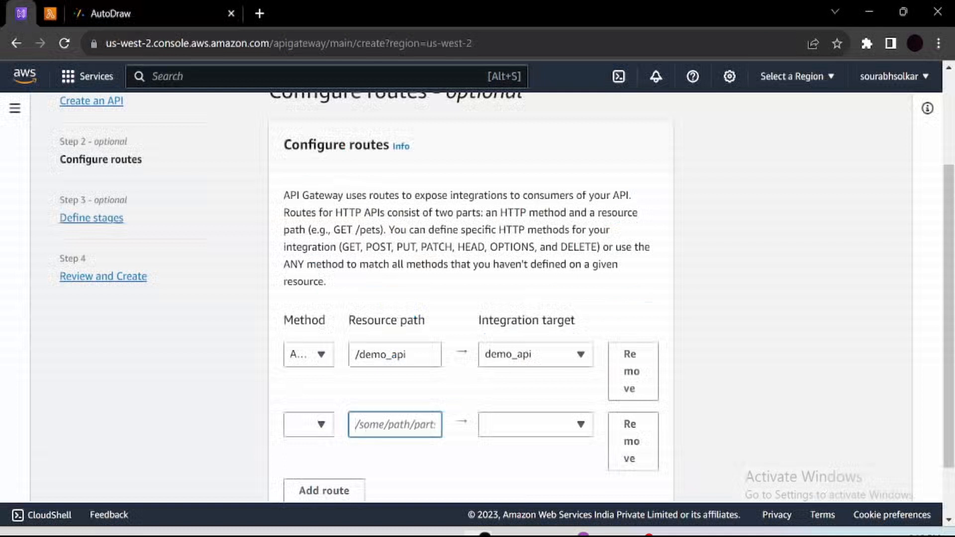
type("/user")
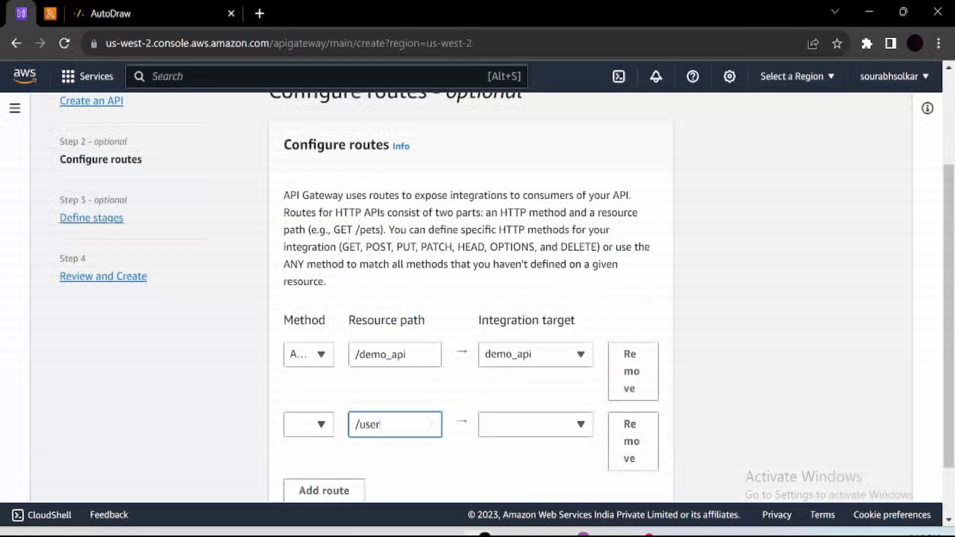
left_click(527, 426)
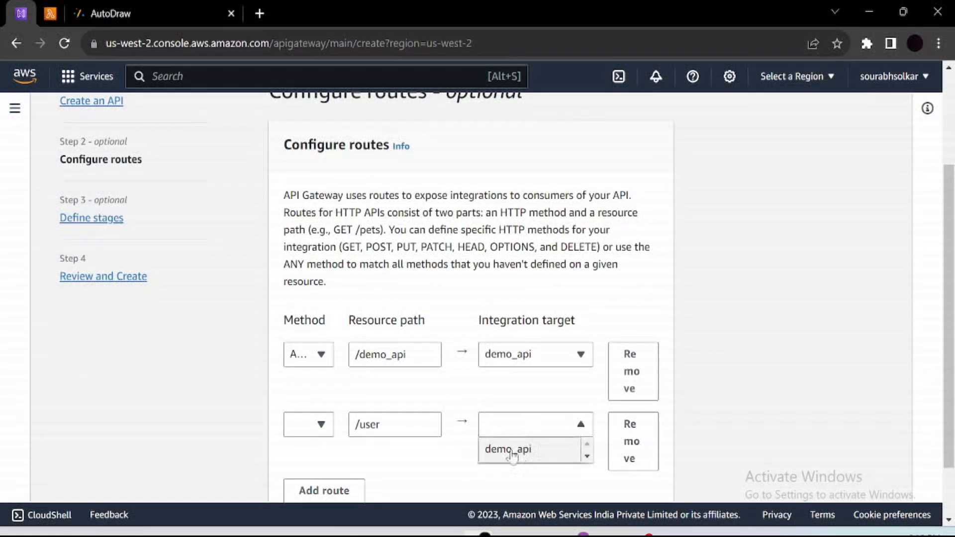
left_click(99, 12)
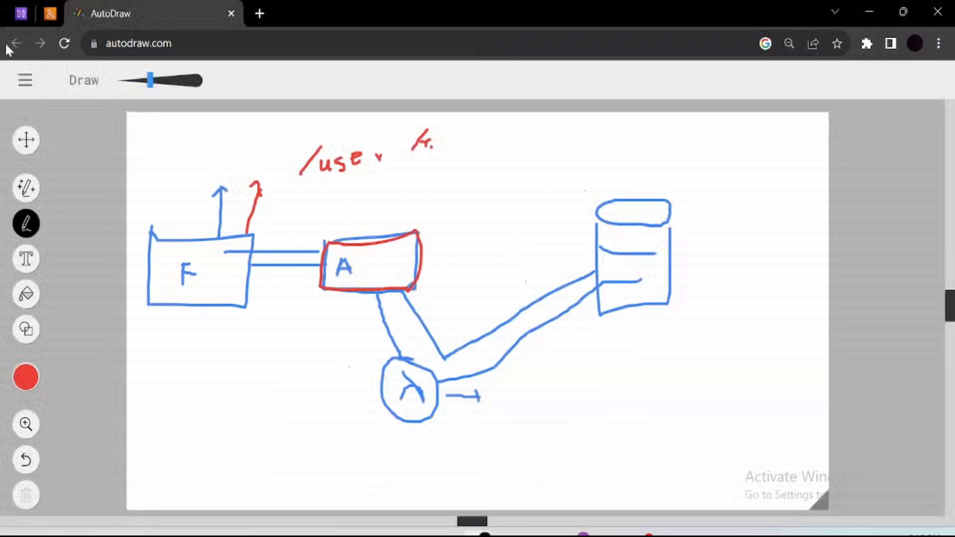
left_click(20, 13)
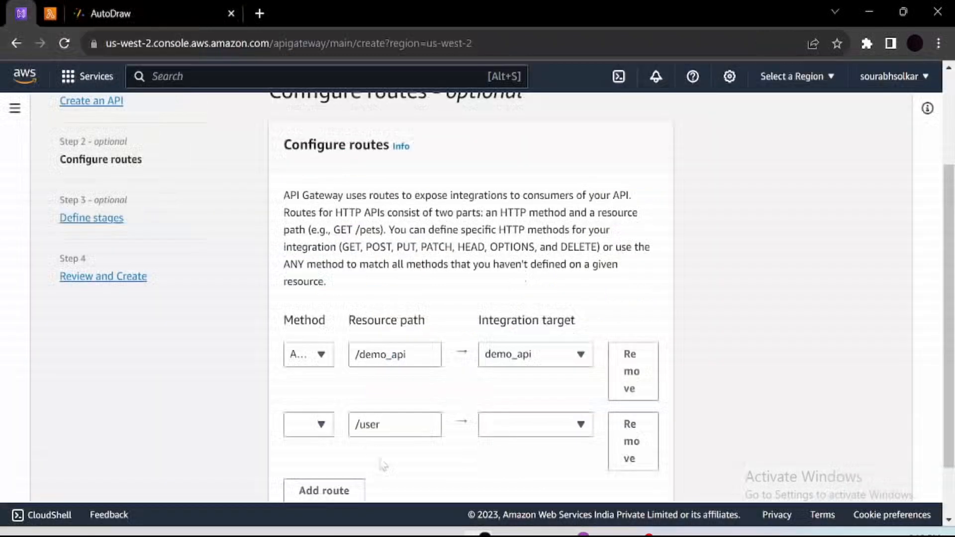
left_click(621, 449)
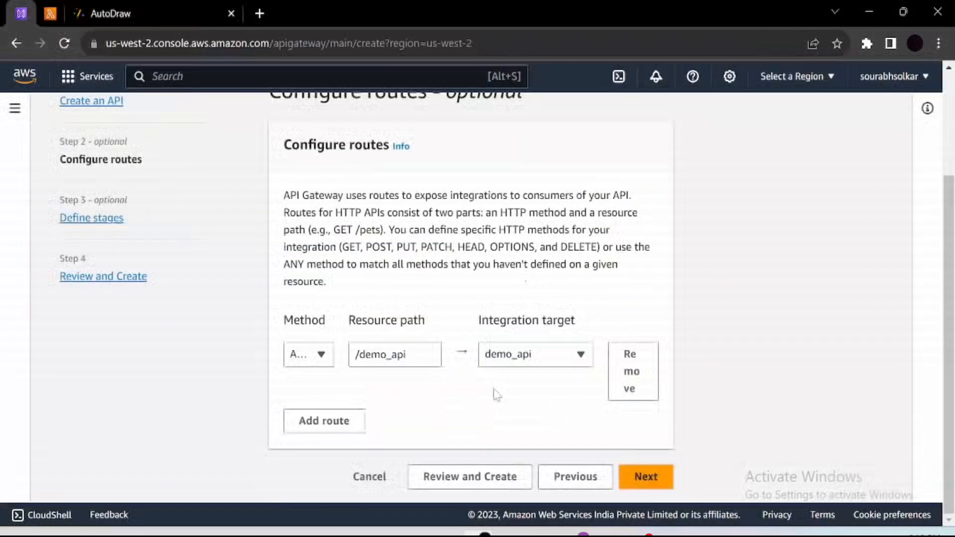
Step: Keep the /demo_api route targeting demo_api and continue to the stage configuration
left_click(655, 477)
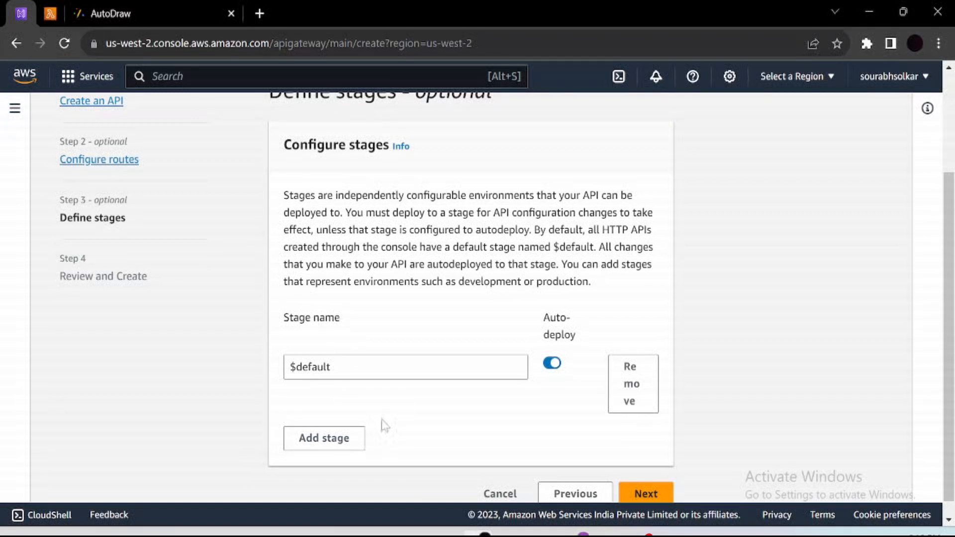
Step: Try out an additional stage with the names pre-prod and prod, and remove it again
left_click(330, 440)
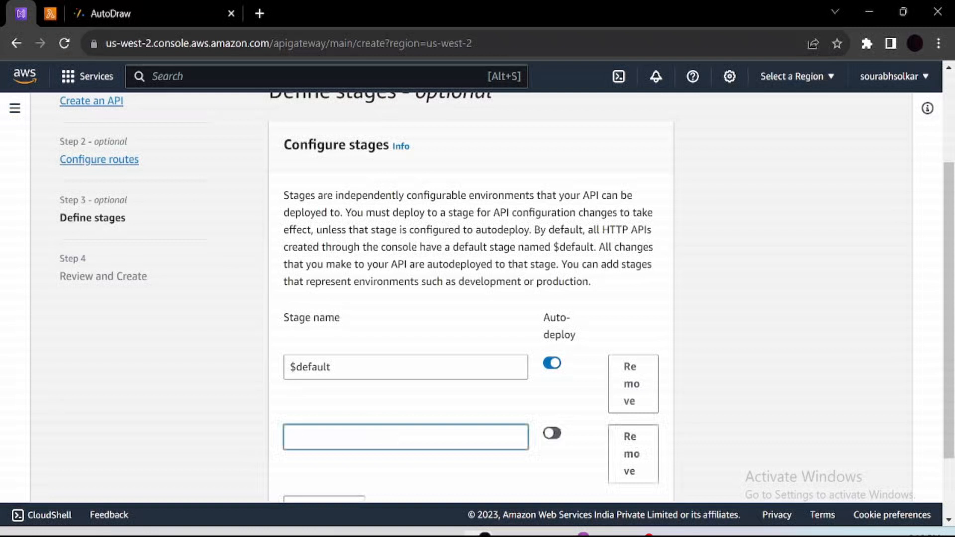
type("pre")
key("BackSpace")
key("BackSpace")
type("re-prod")
key("BackSpace")
key("BackSpace")
key("BackSpace")
key("BackSpace")
key("BackSpace")
key("BackSpace")
key("BackSpace")
type("prod")
double_click(285, 440)
key("BackSpace")
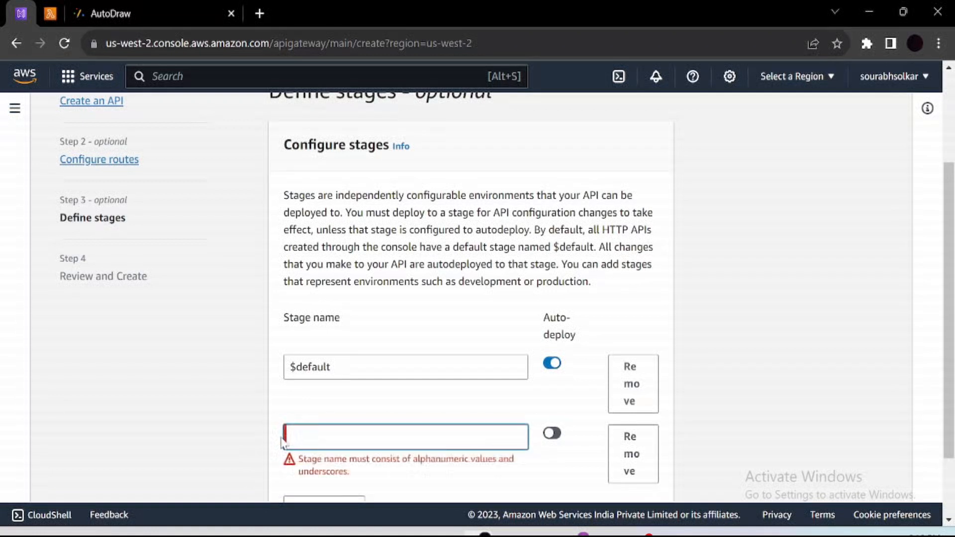
left_click(639, 467)
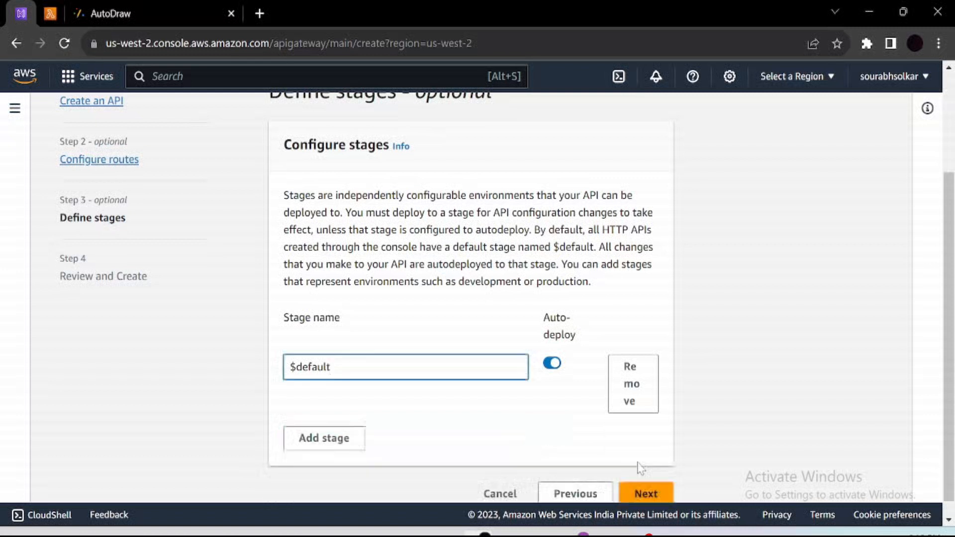
Step: Disable auto-deploy for the $default stage and continue to the final review
scroll(506, 437, "down", 1)
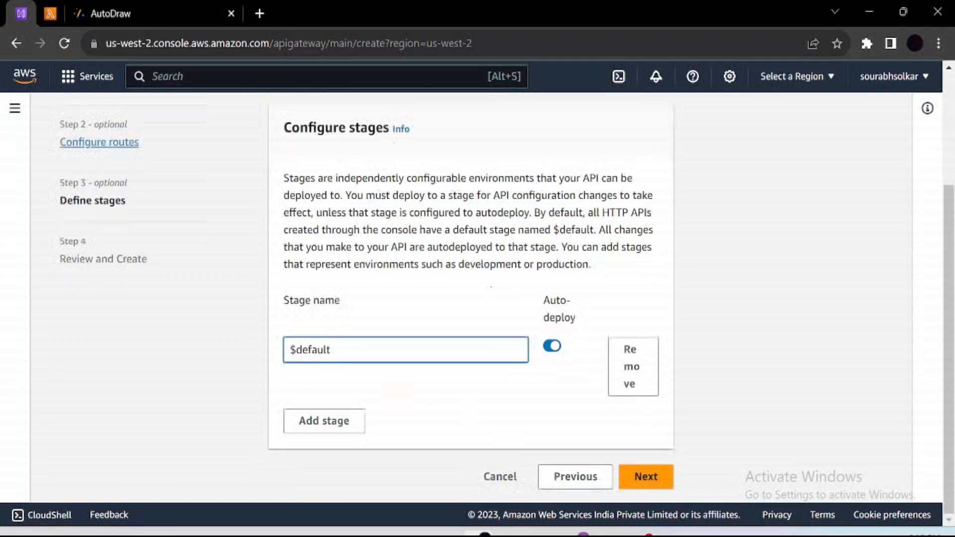
left_click(554, 347)
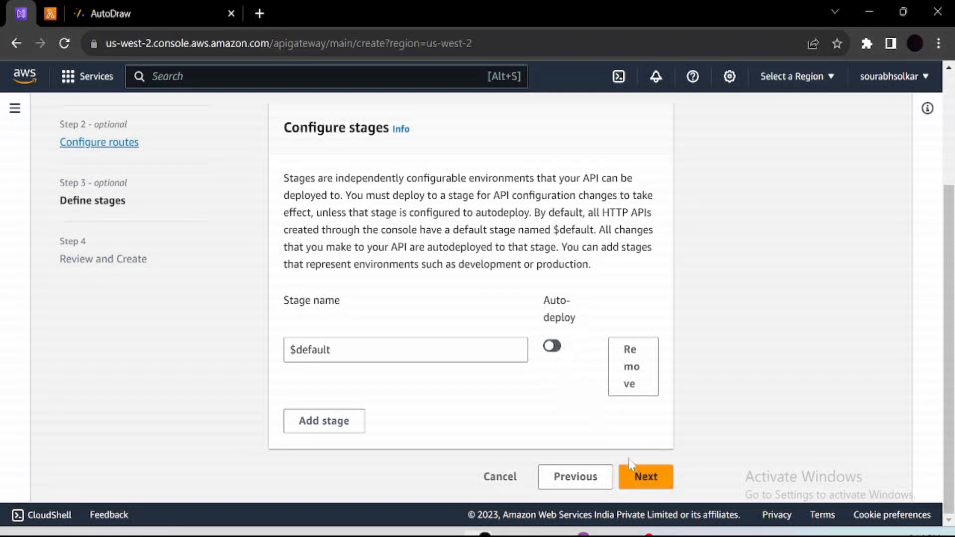
left_click(641, 478)
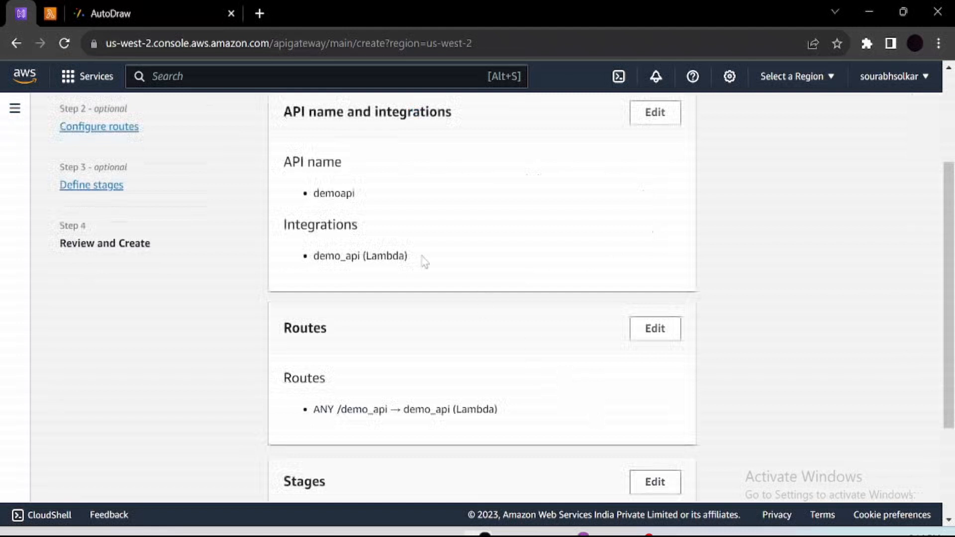
Step: Review the API's name, integration, route and stage settings and create the API
scroll(422, 263, "down", 2)
scroll(422, 262, "down", 1)
scroll(422, 262, "up", 4)
scroll(422, 262, "down", 4)
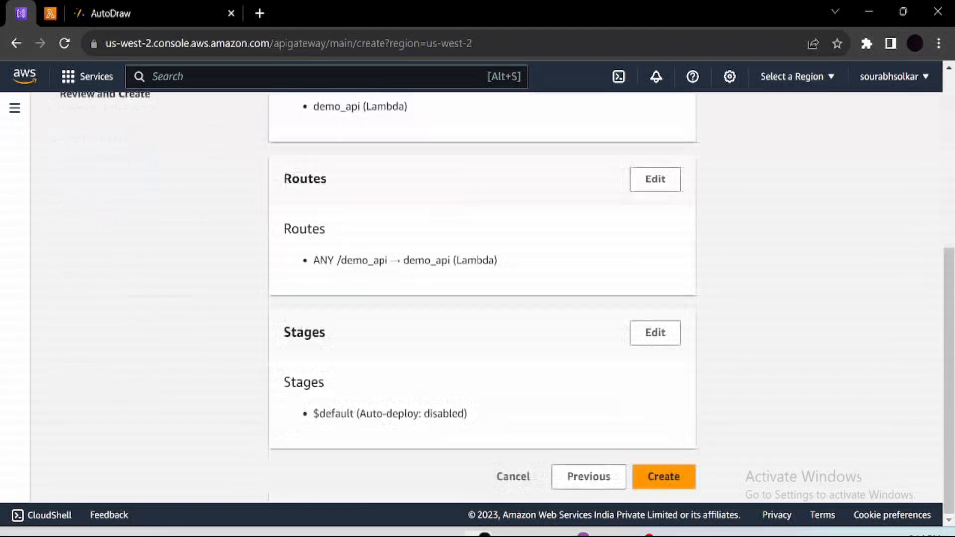
left_click(664, 477)
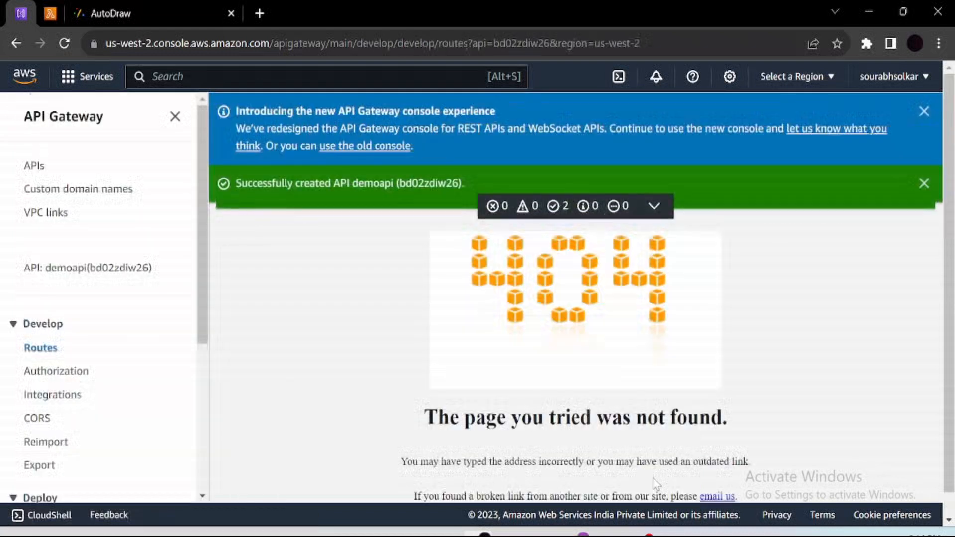
Step: Dismiss the creation message, open the routes of demoapi and view the details of the ANY route under /demo_api
left_click(924, 184)
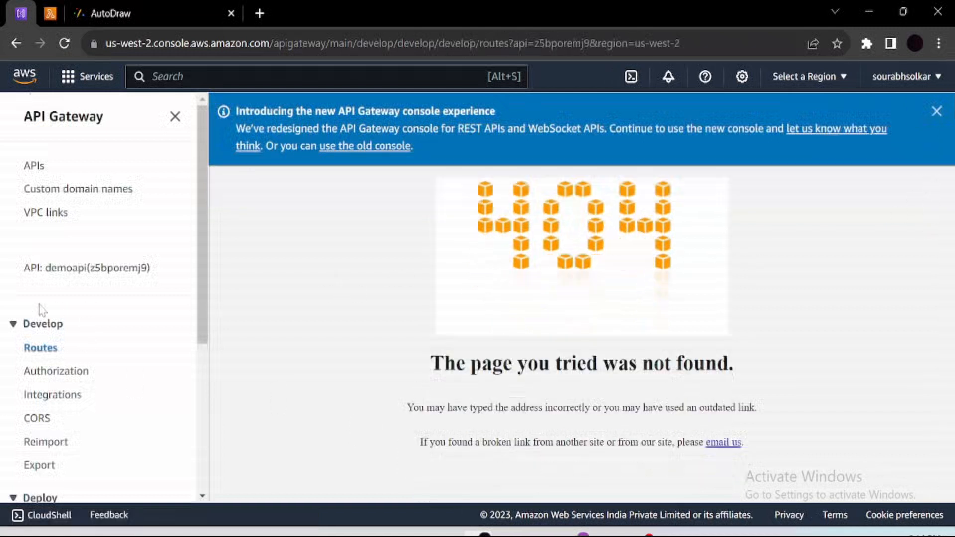
left_click(42, 348)
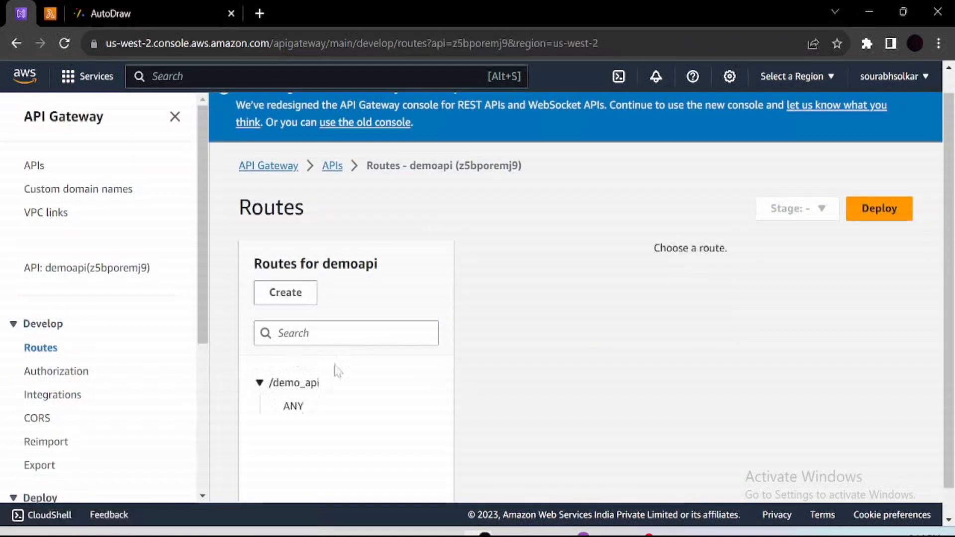
left_click(330, 389)
left_click(330, 390)
left_click(303, 405)
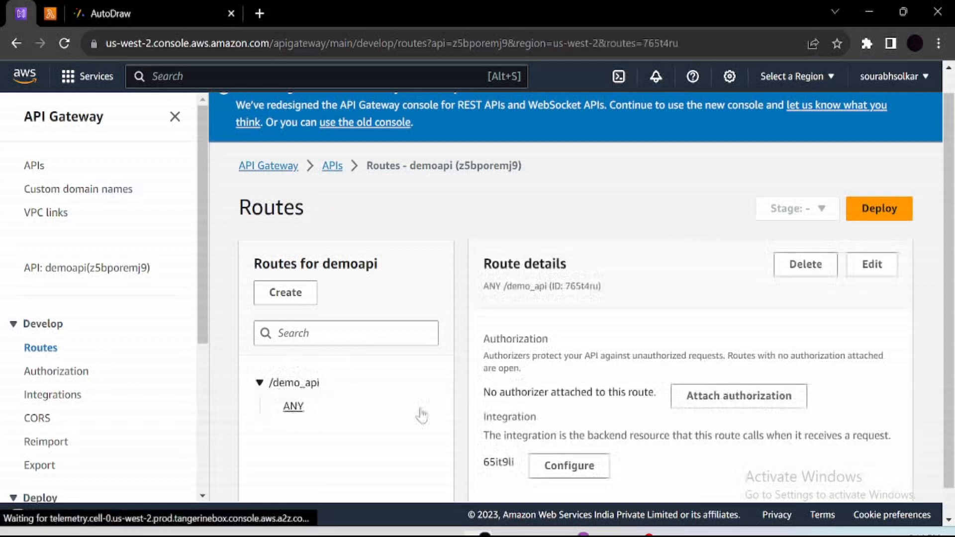
Step: Open the integration attached to the ANY /demo_api route and examine its details and linked Lambda function
scroll(668, 374, "down", 1)
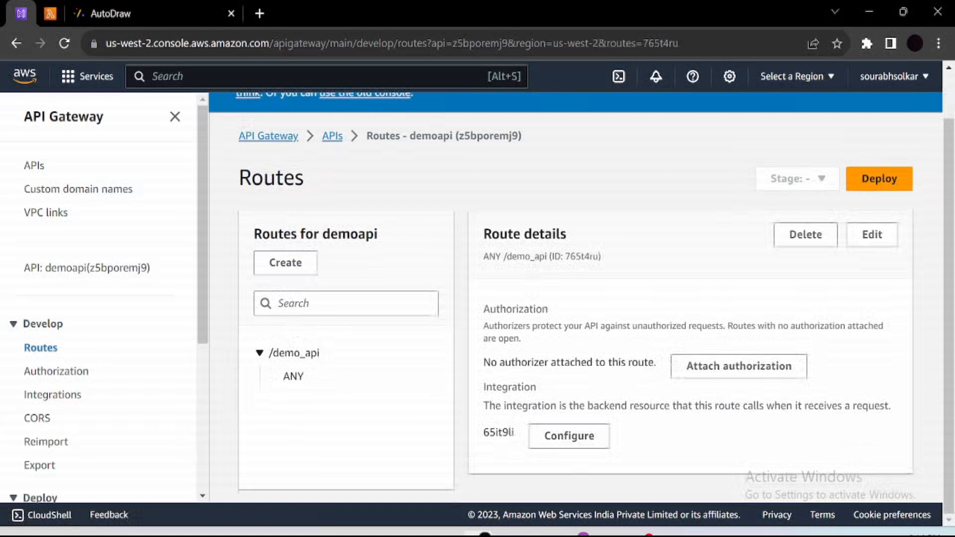
double_click(499, 432)
left_click(571, 435)
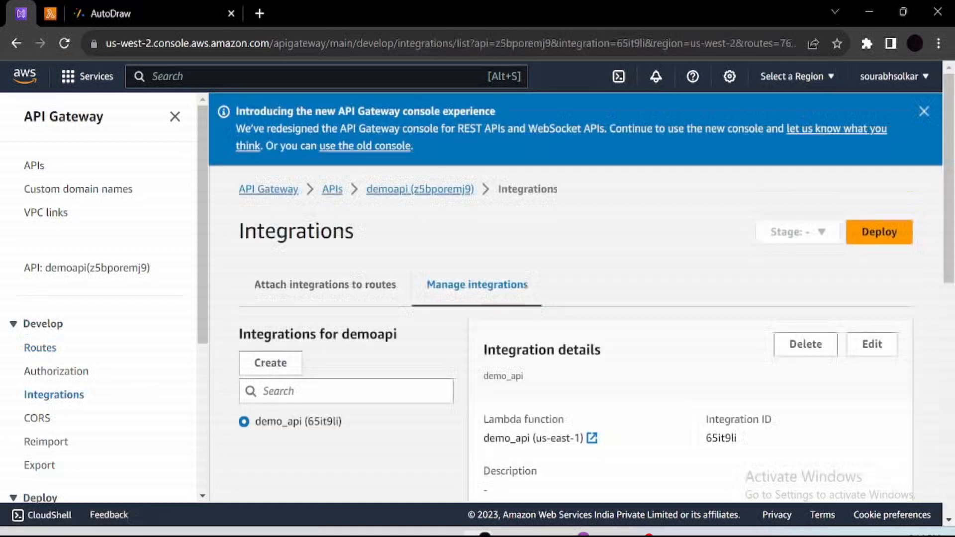
scroll(576, 298, "down", 5)
scroll(576, 440, "up", 3)
scroll(576, 440, "down", 3)
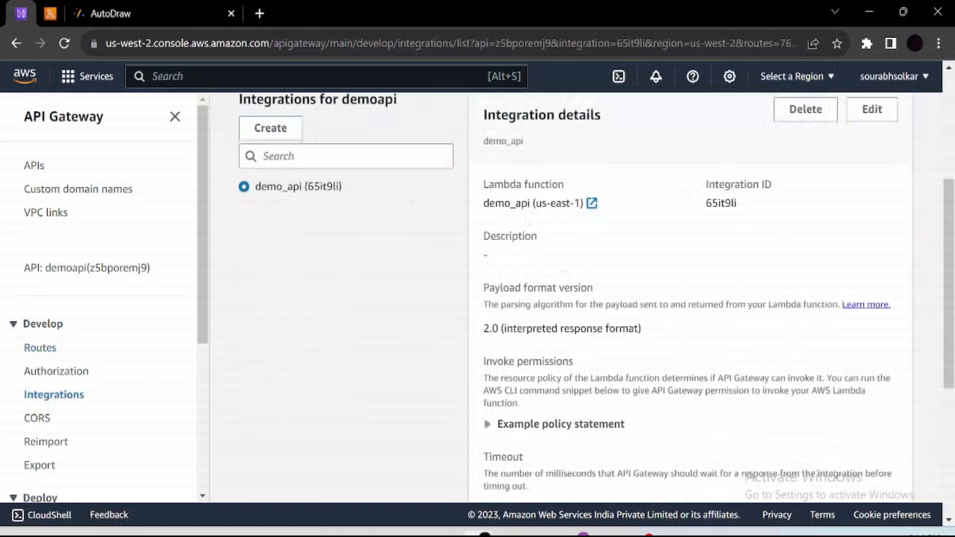
left_click_drag(530, 204, 485, 215)
scroll(485, 216, "up", 4)
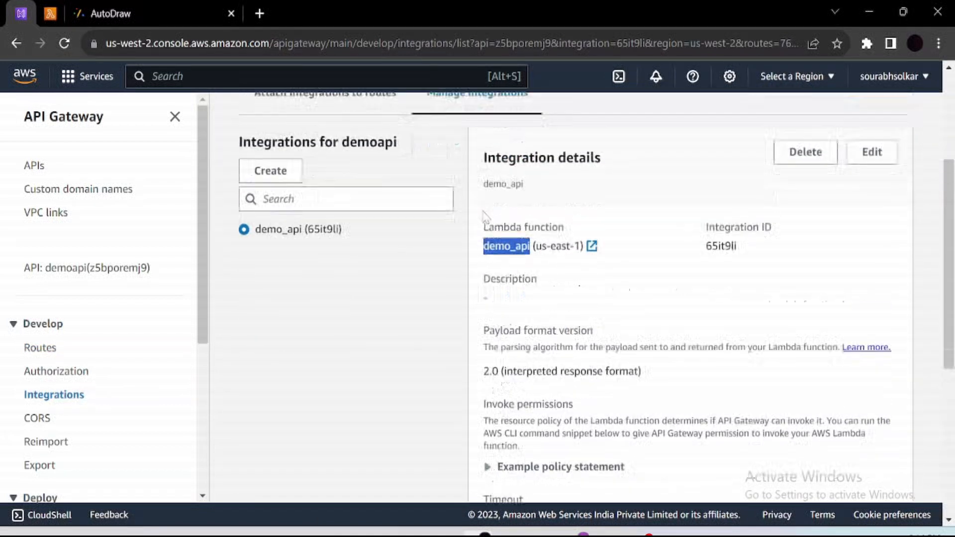
Step: Return to demoapi's routes and check the response body in the demo_api Lambda code
left_click(456, 191)
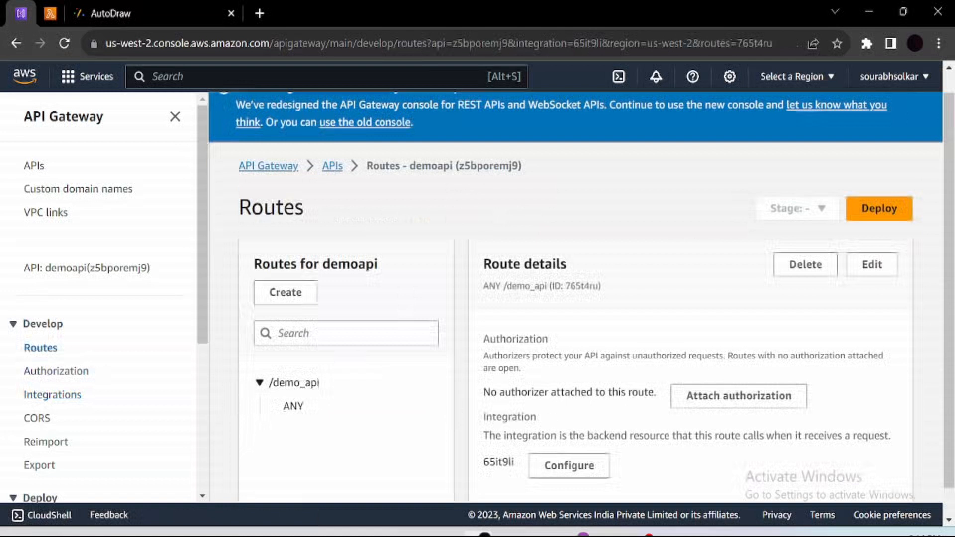
left_click(50, 14)
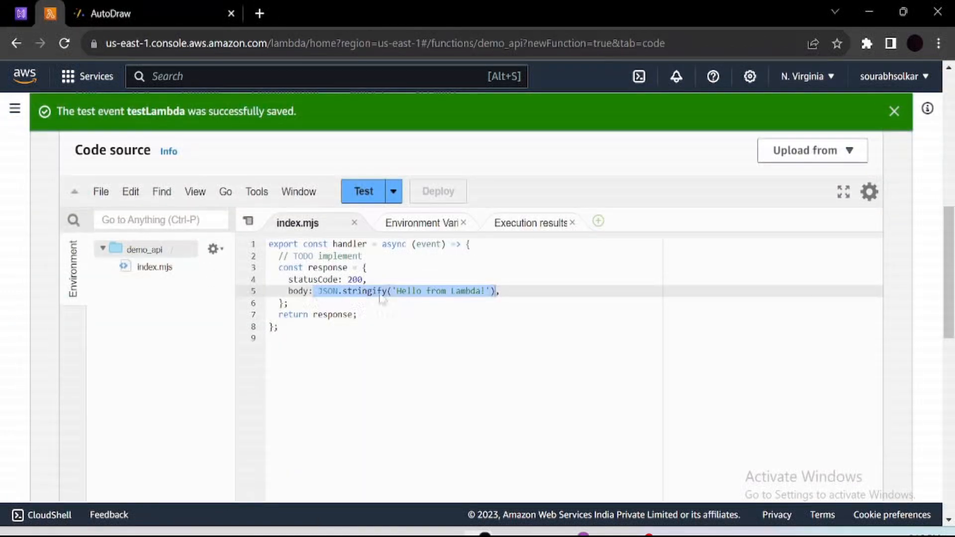
left_click(21, 13)
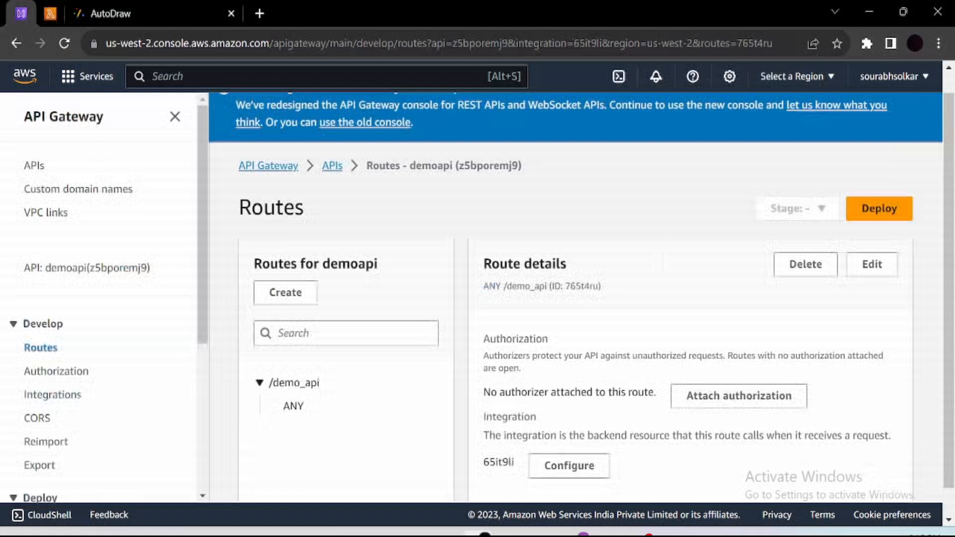
Step: Edit the /demo_api route, set its method to GET and save the change
left_click(296, 392)
left_click(302, 391)
left_click(877, 269)
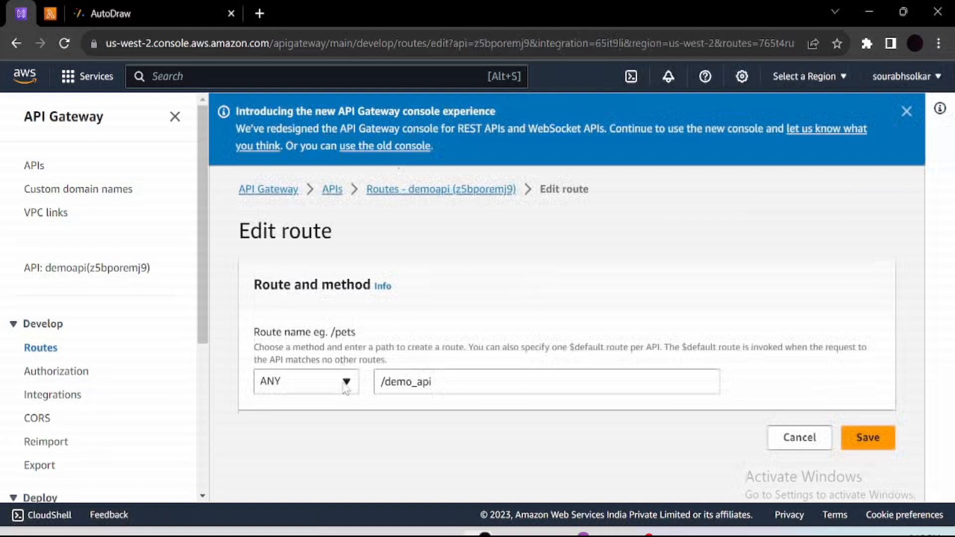
left_click(346, 387)
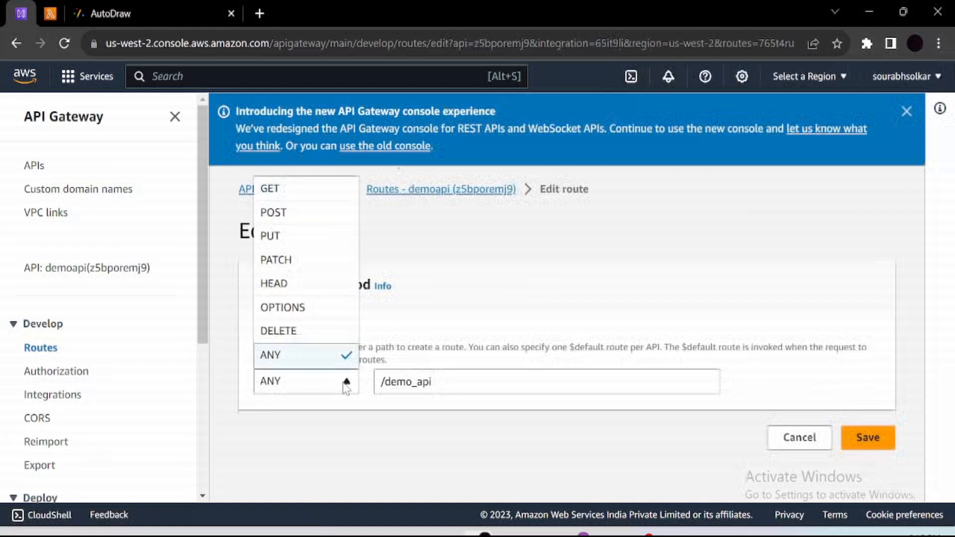
left_click(324, 197)
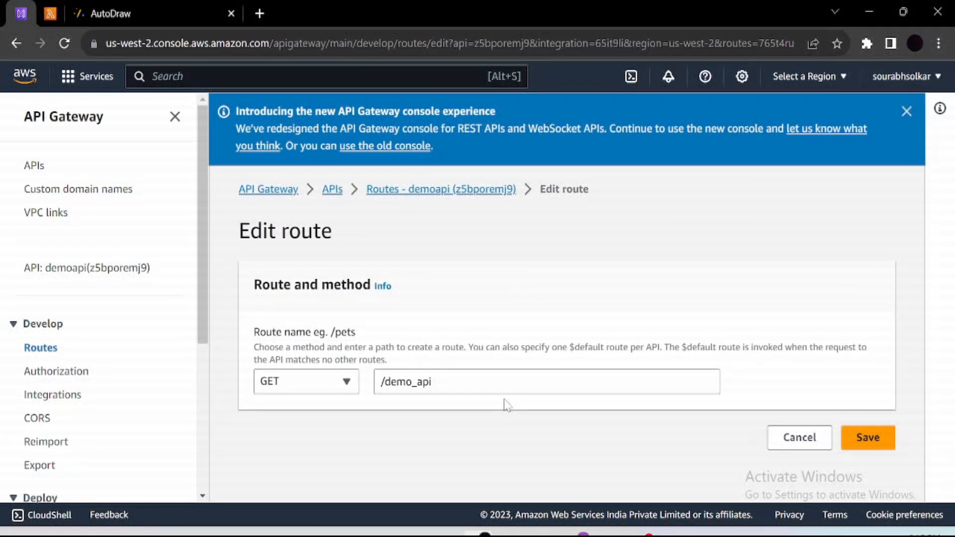
left_click(344, 387)
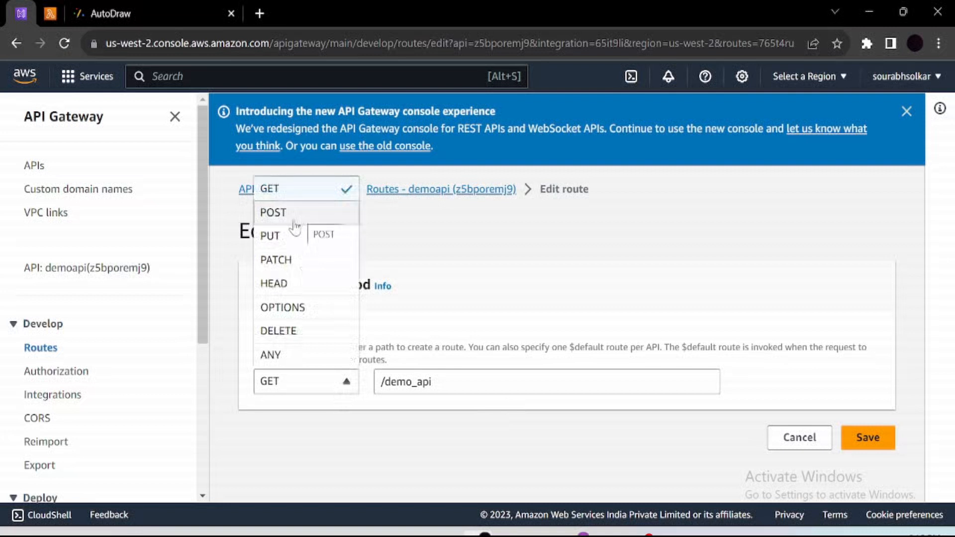
left_click(431, 349)
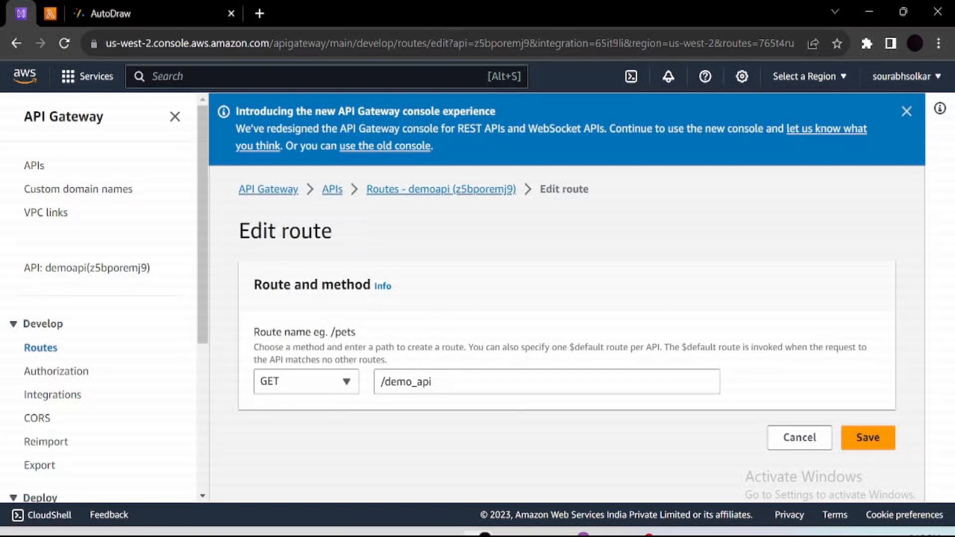
left_click(340, 383)
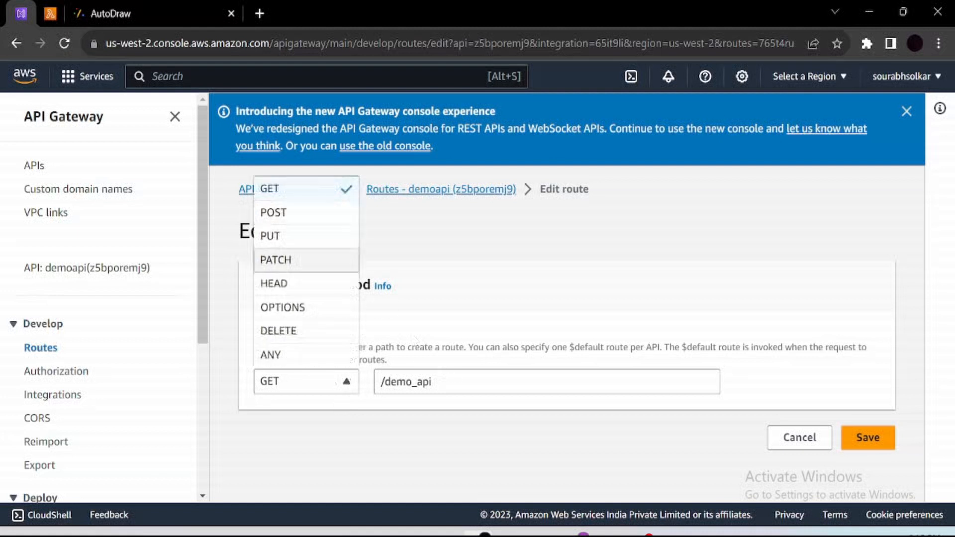
left_click(311, 192)
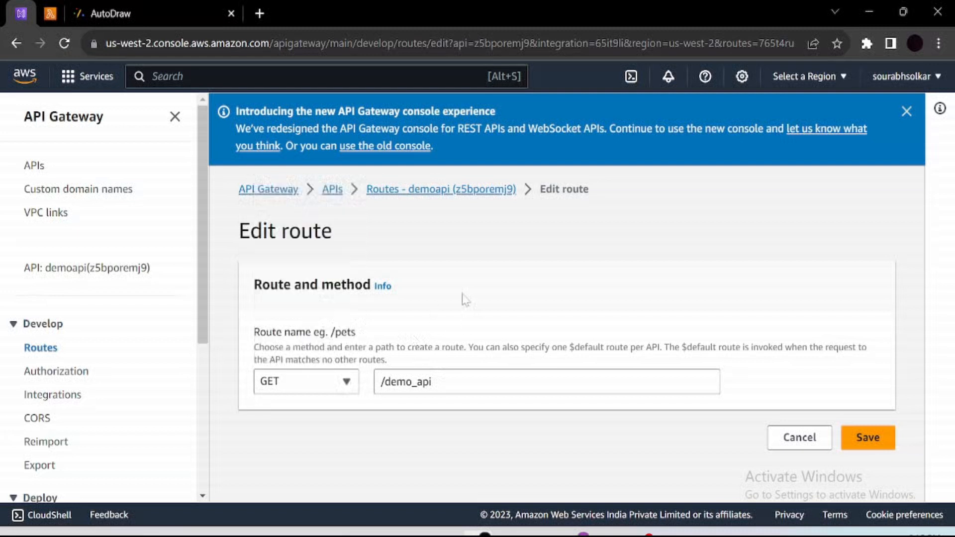
left_click(865, 439)
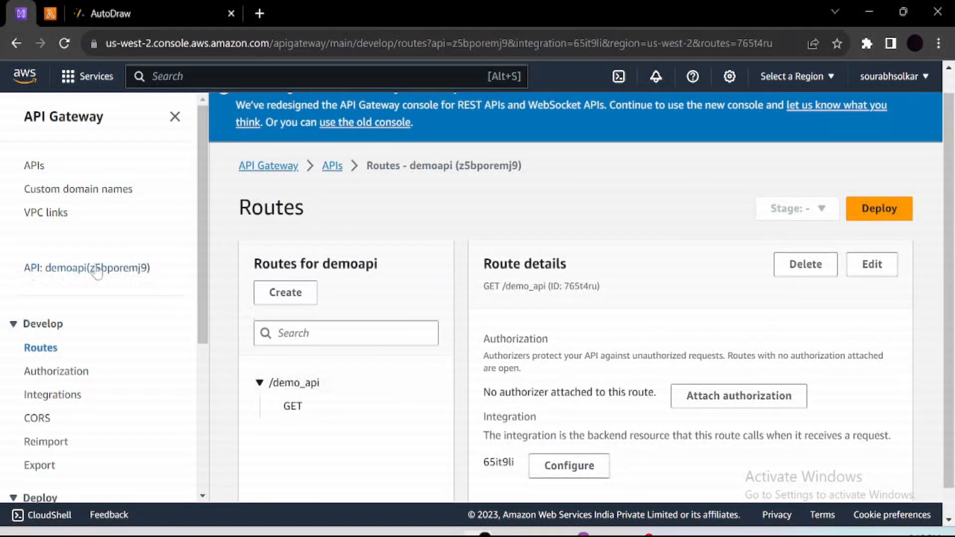
Step: View the $default stage's invoke URL in demoapi's details and open the Postman website in a new browser tab
left_click(75, 271)
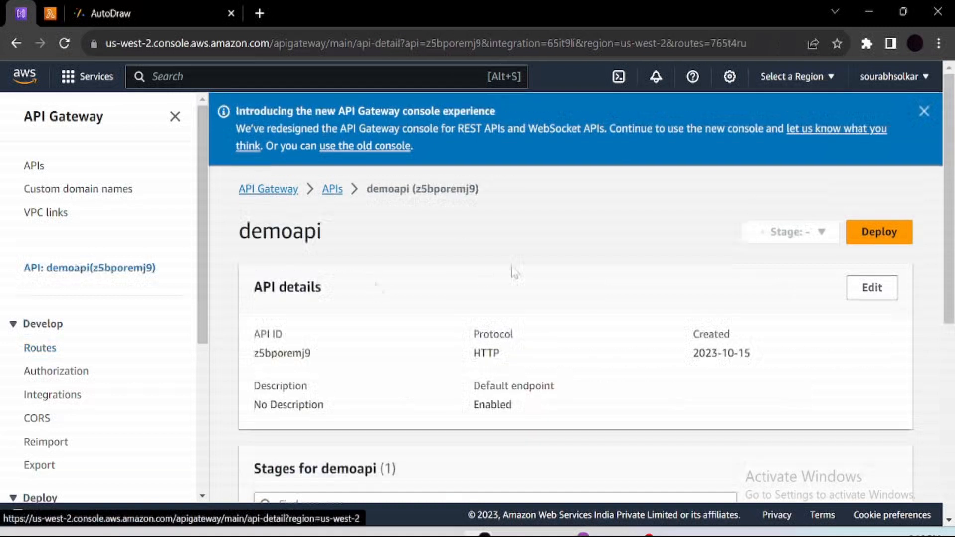
scroll(513, 268, "down", 3)
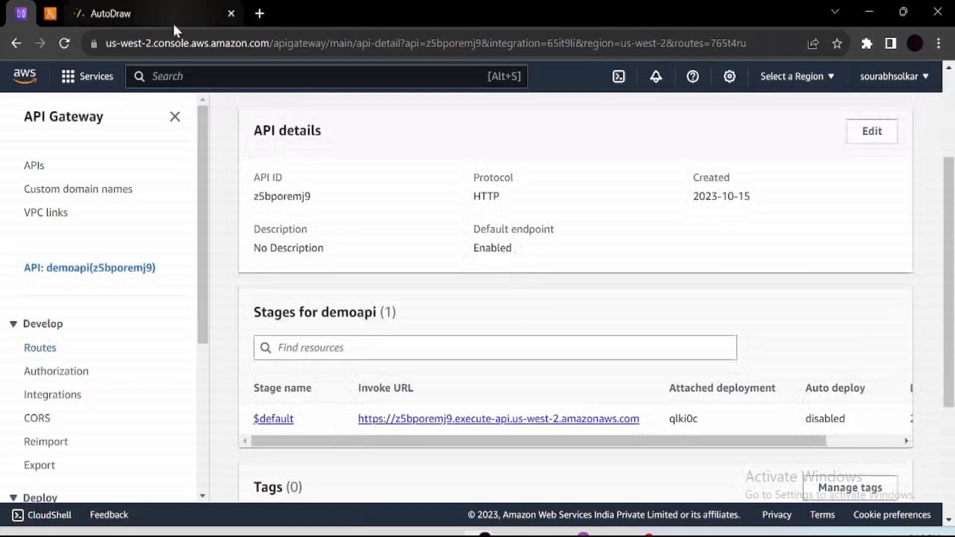
left_click(261, 14)
type("post")
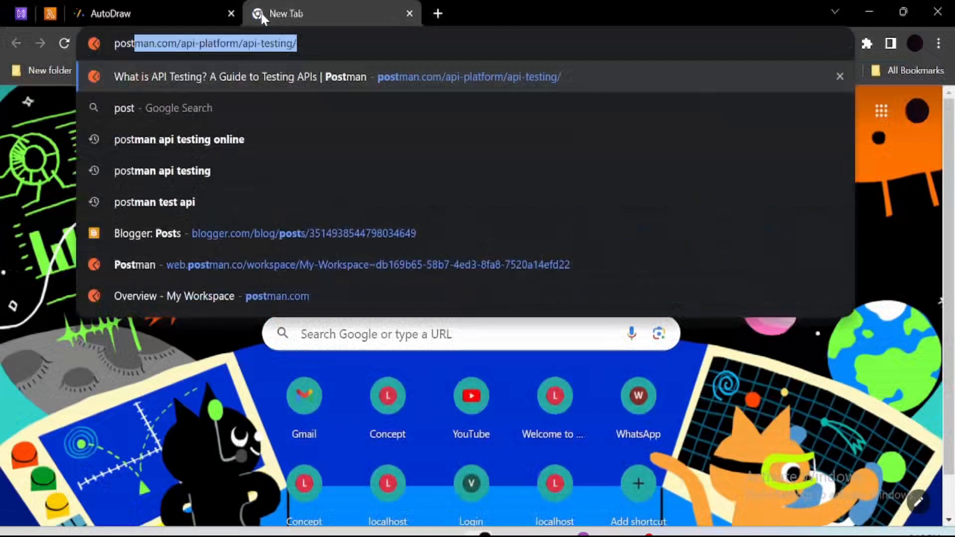
key("Return")
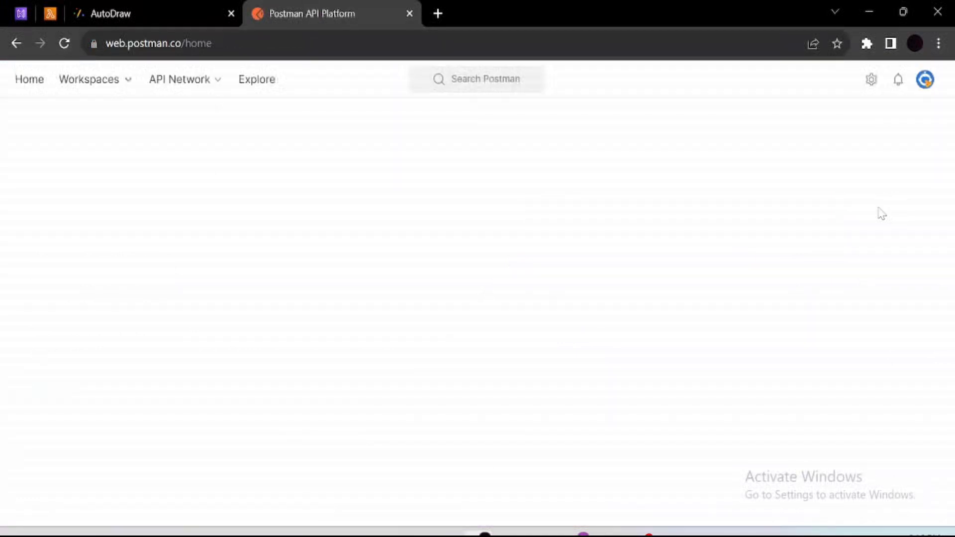
Step: Create a blank Postman workspace named test with Personal access
left_click(102, 80)
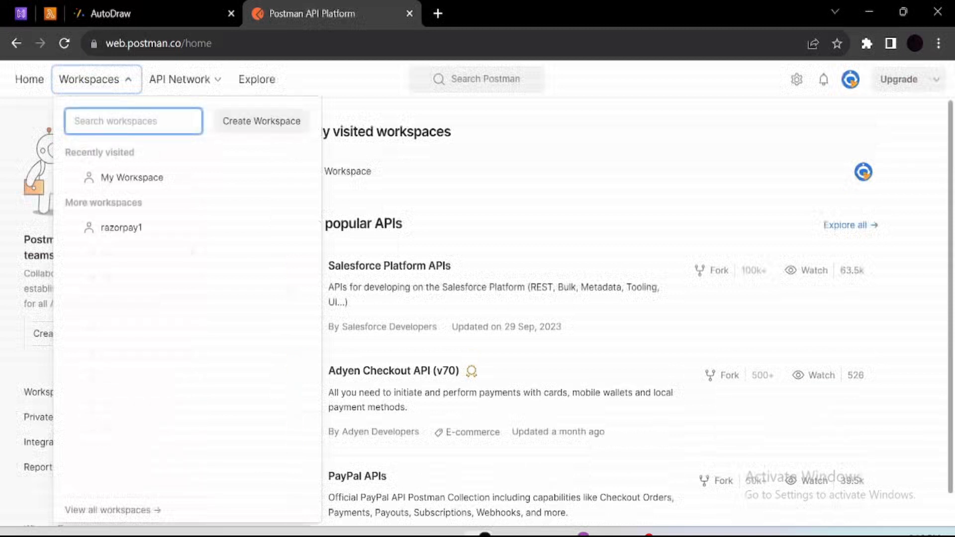
left_click(275, 123)
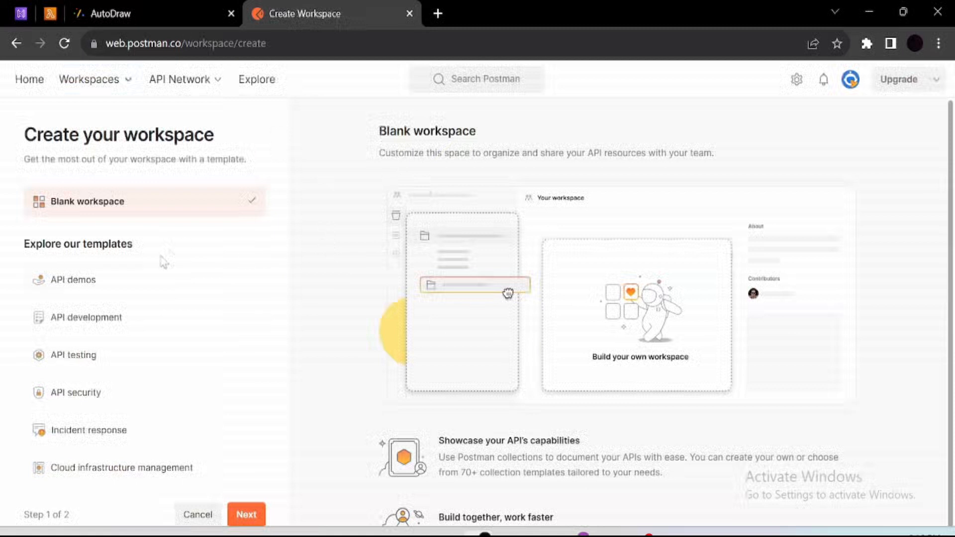
left_click(92, 294)
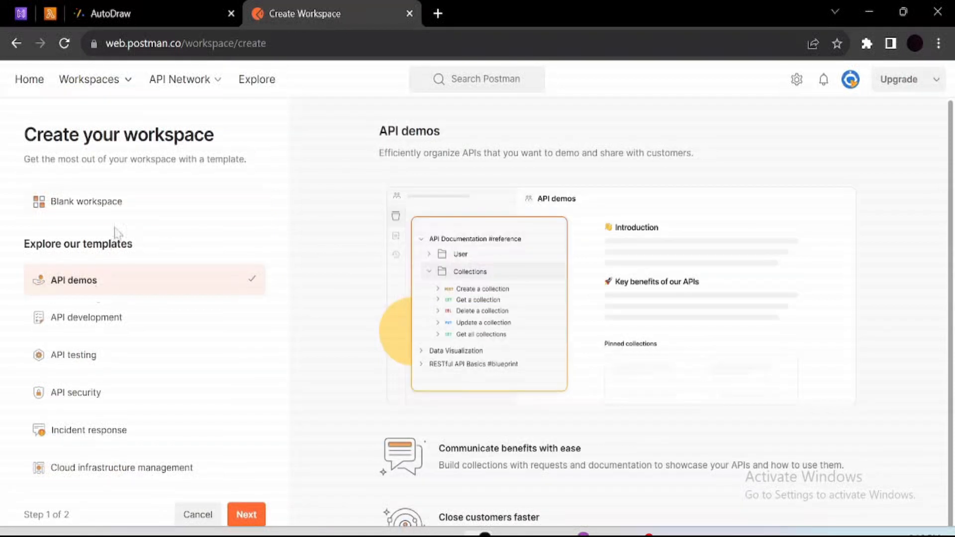
left_click(104, 205)
scroll(448, 237, "down", 1)
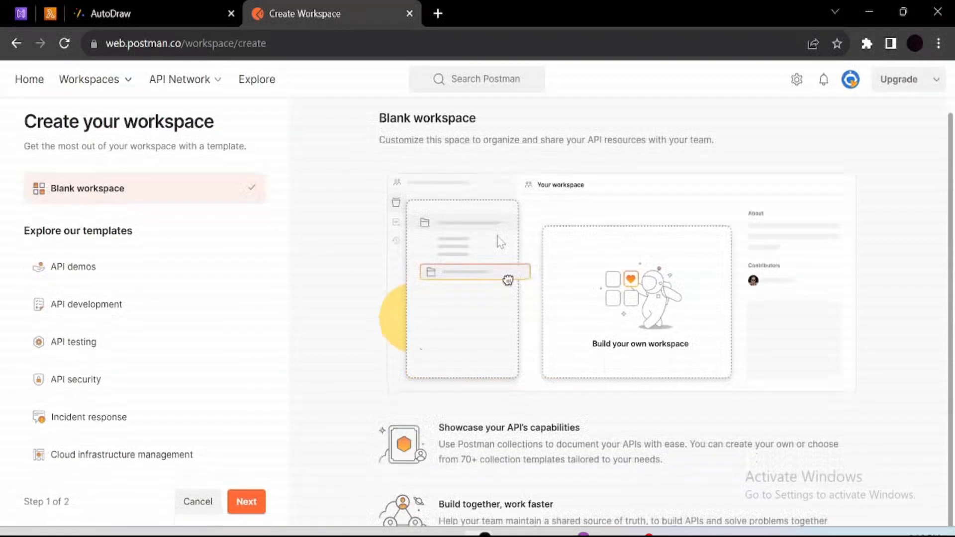
scroll(501, 243, "up", 1)
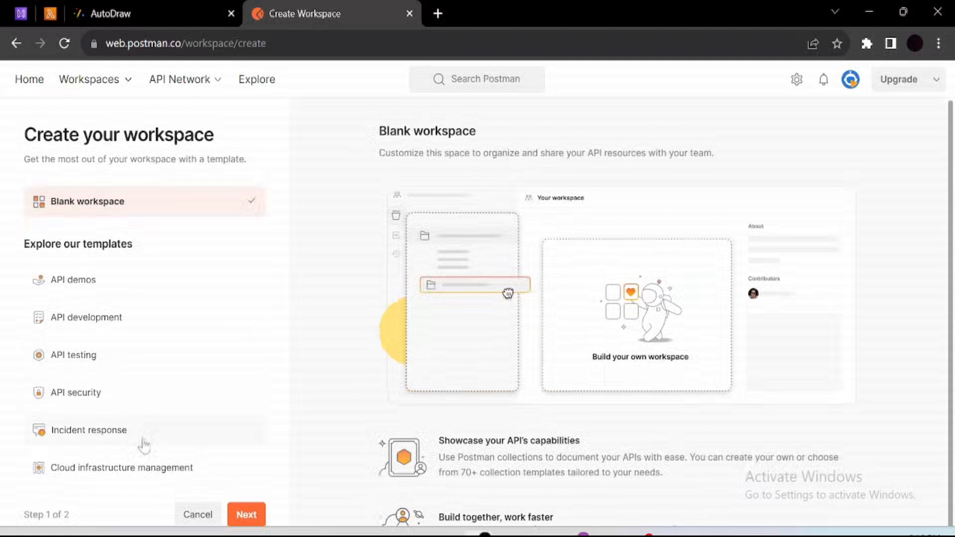
left_click(247, 515)
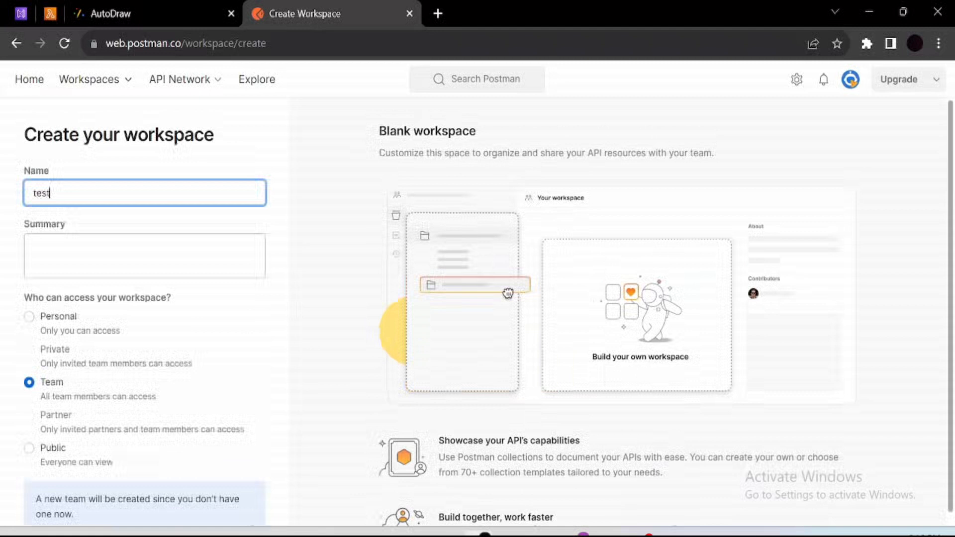
scroll(192, 316, "down", 1)
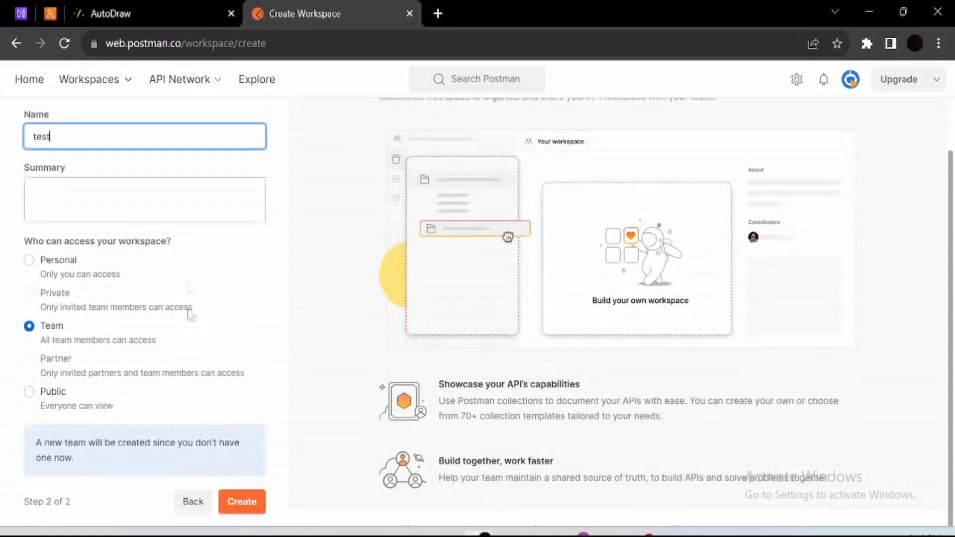
left_click(49, 261)
left_click(243, 482)
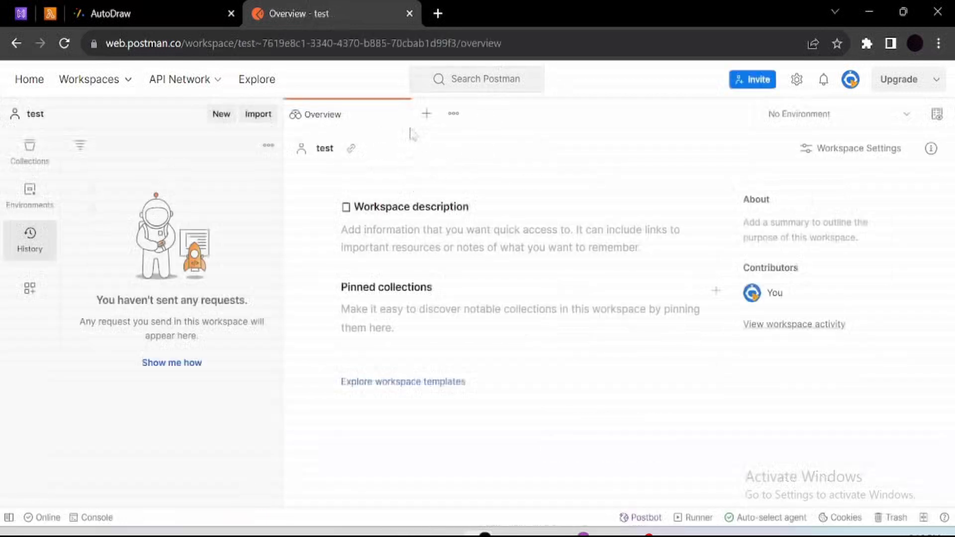
Step: Create a GET request with the invoke URL copied from demoapi's $default stage, send it and check the response message
left_click(426, 114)
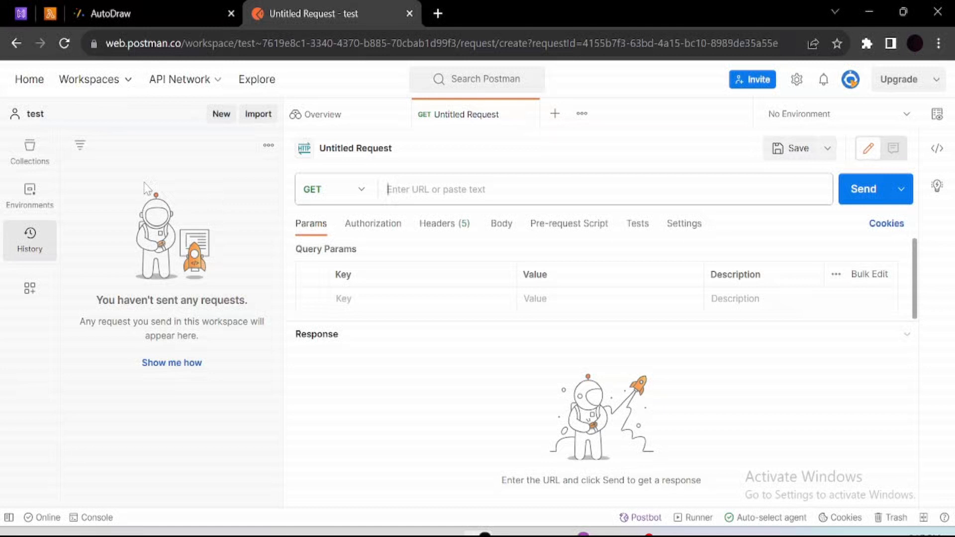
left_click(3, 8)
left_click_drag(663, 421, 353, 423)
key("ctrl+c")
left_click(313, 13)
key("ctrl+v")
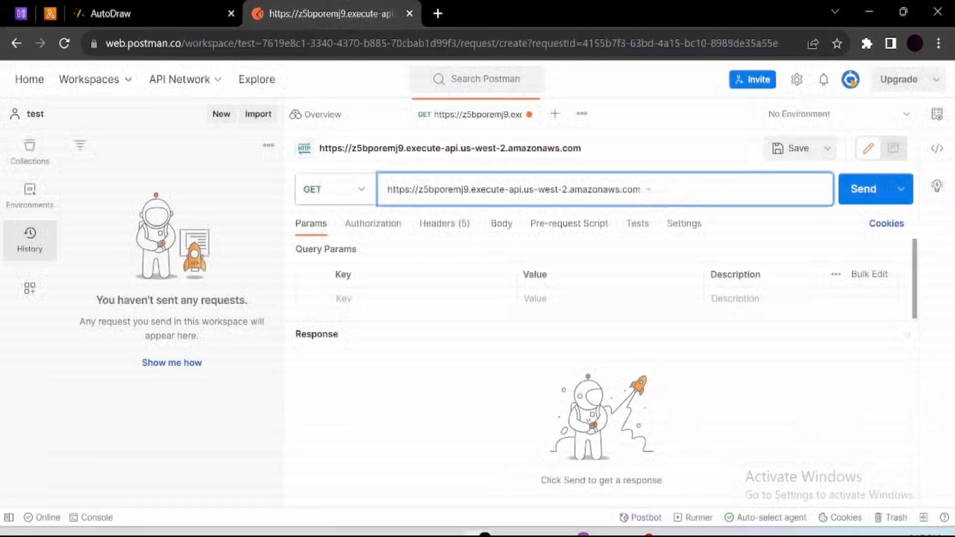
left_click(863, 189)
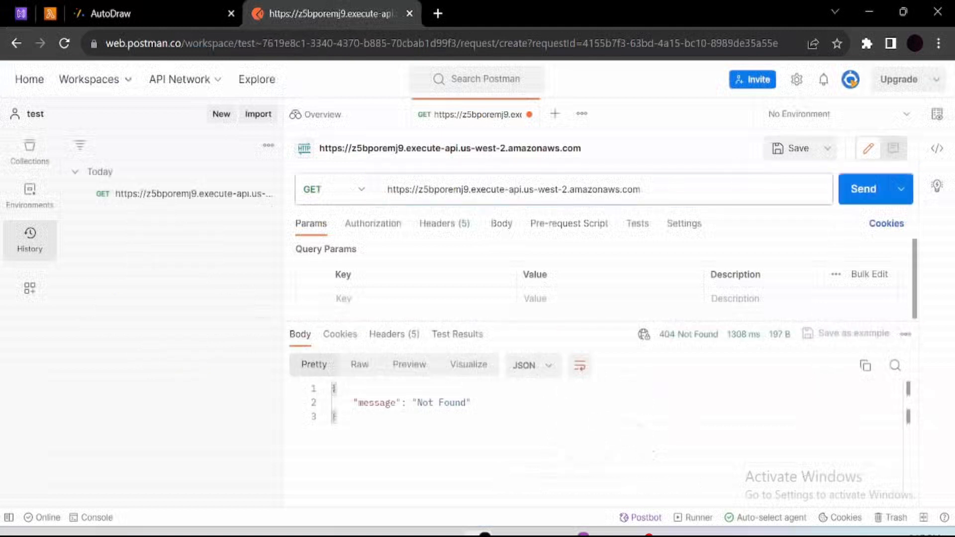
left_click_drag(413, 403, 461, 402)
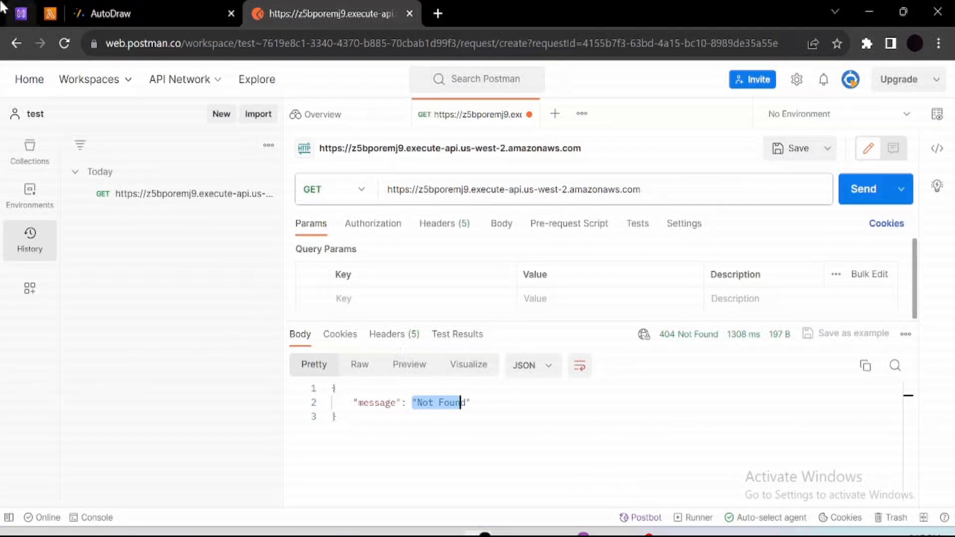
Step: Copy the route path from demoapi's routes and append it to the Postman request URL as /demo_api
left_click(19, 15)
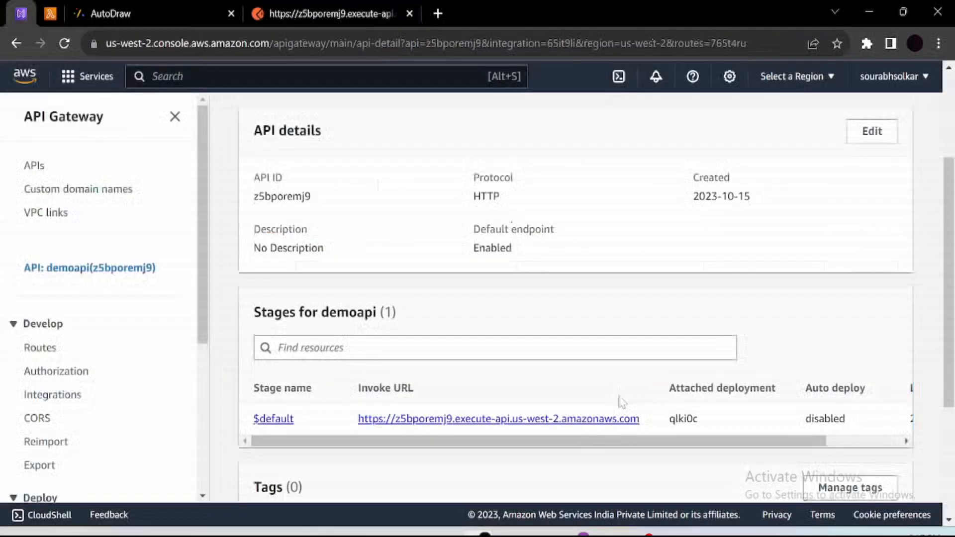
left_click_drag(642, 418, 347, 428)
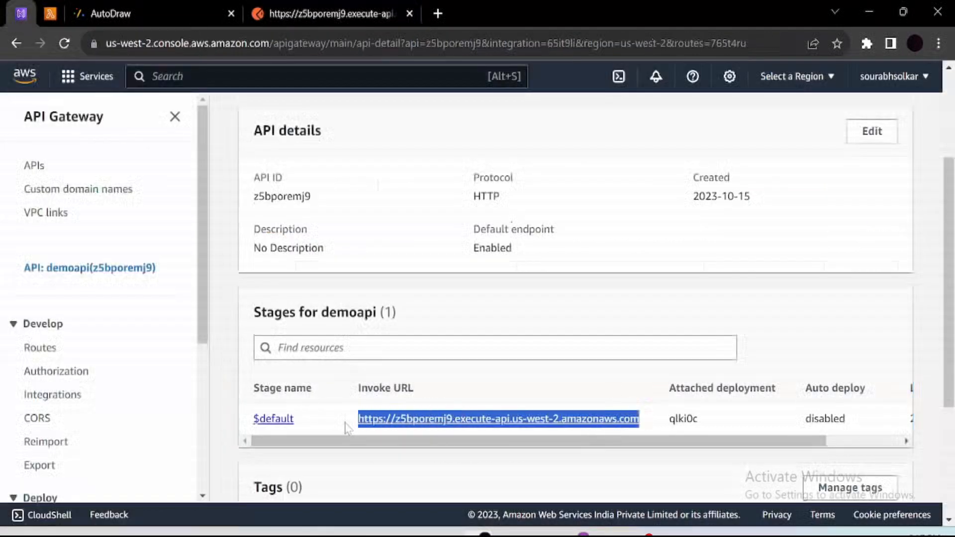
left_click(38, 349)
left_click_drag(327, 354, 263, 357)
left_click(366, 9)
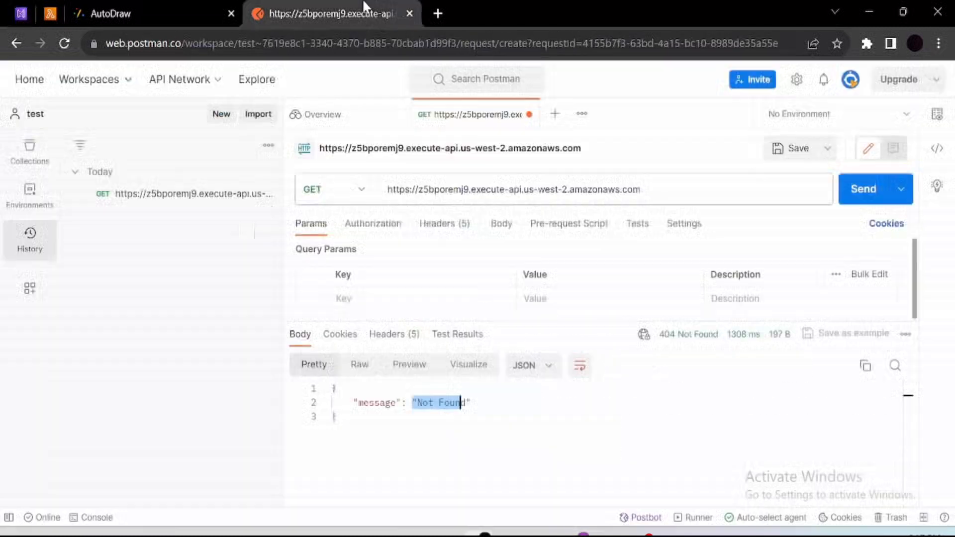
left_click(641, 189)
key("ctrl+v")
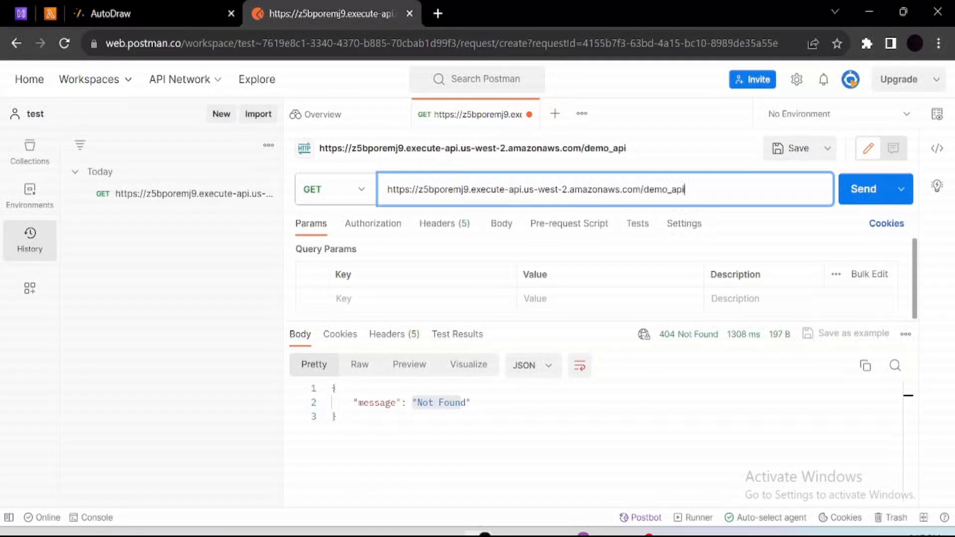
Step: Send the GET request to the /demo_api route and check the response body
left_click_drag(641, 189, 360, 206)
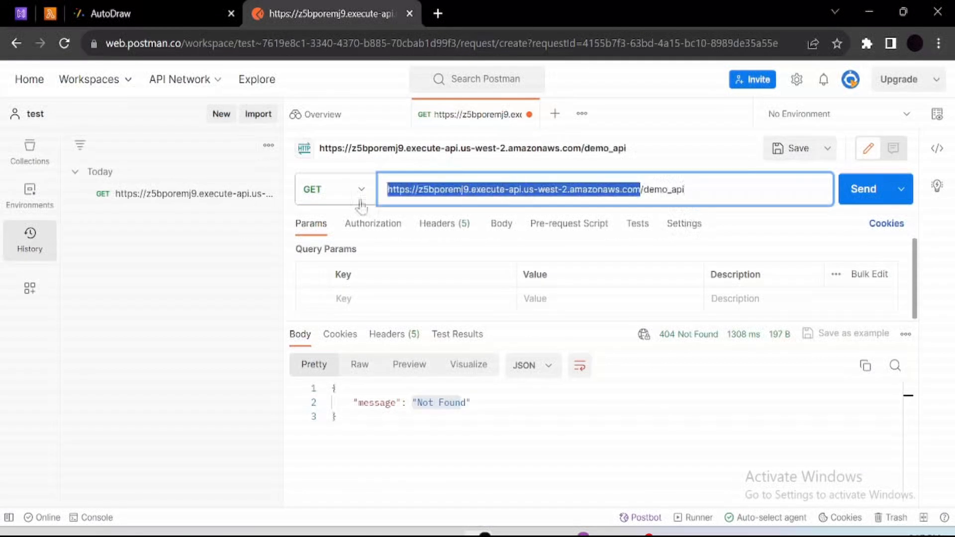
left_click(860, 188)
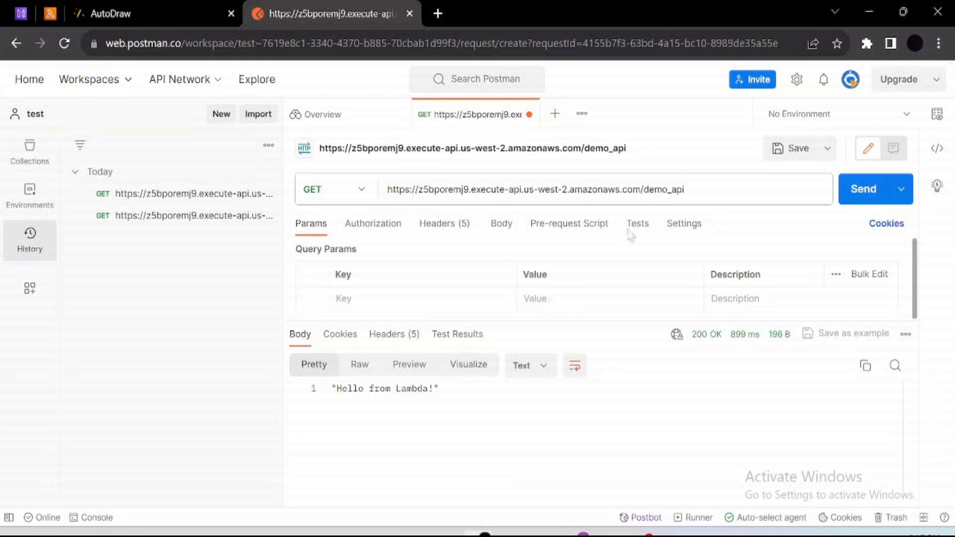
left_click_drag(447, 405, 328, 414)
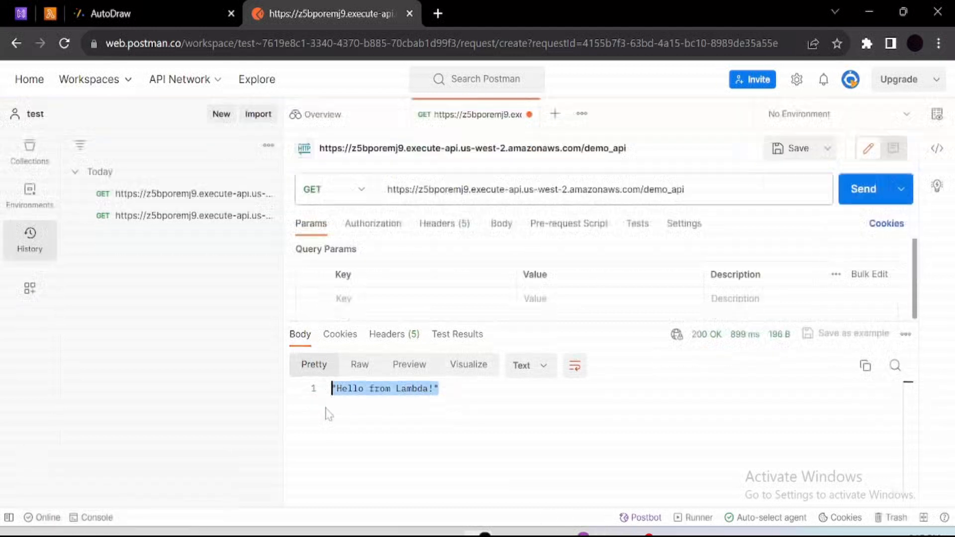
Step: In the demo_api Lambda function's index.mjs, change the response body text to 'demo message!' and deploy the function
left_click(50, 11)
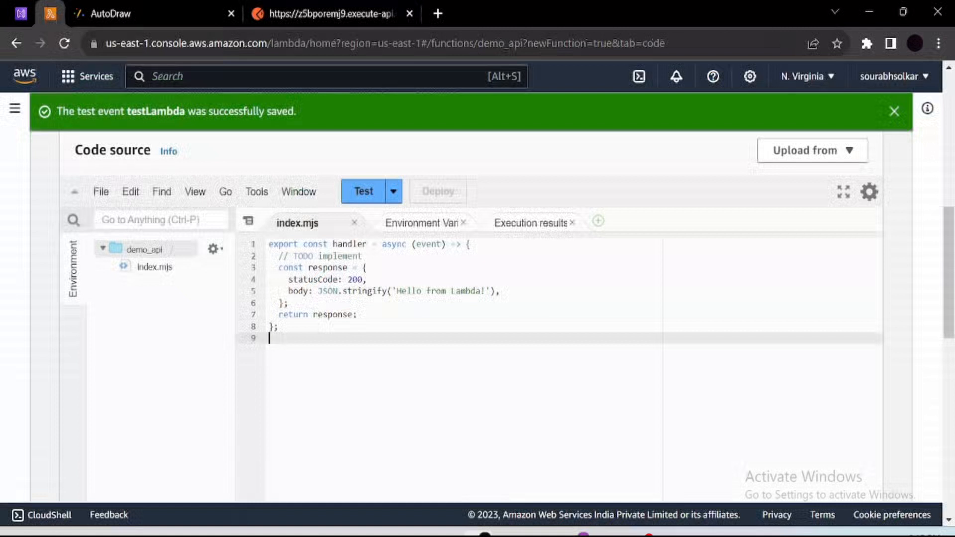
left_click_drag(396, 290, 481, 291)
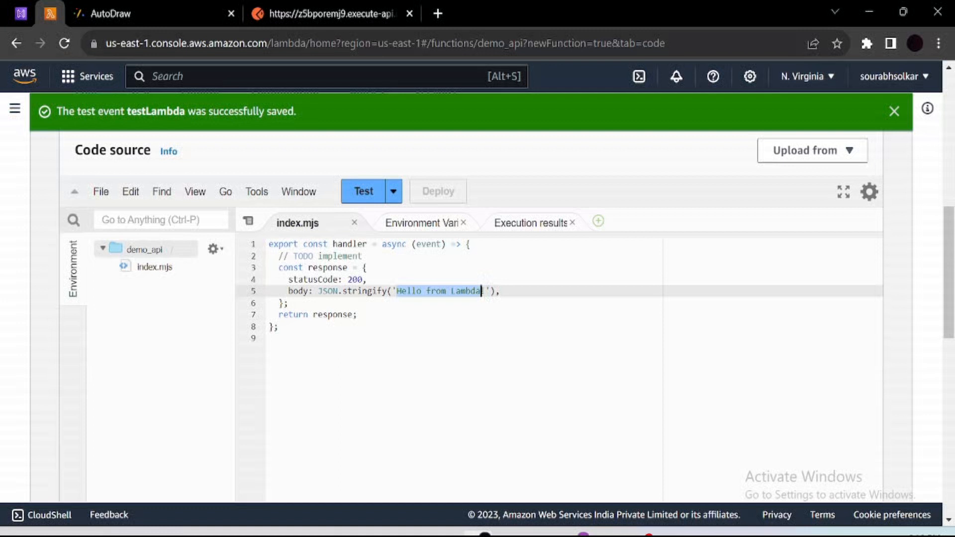
type("demo")
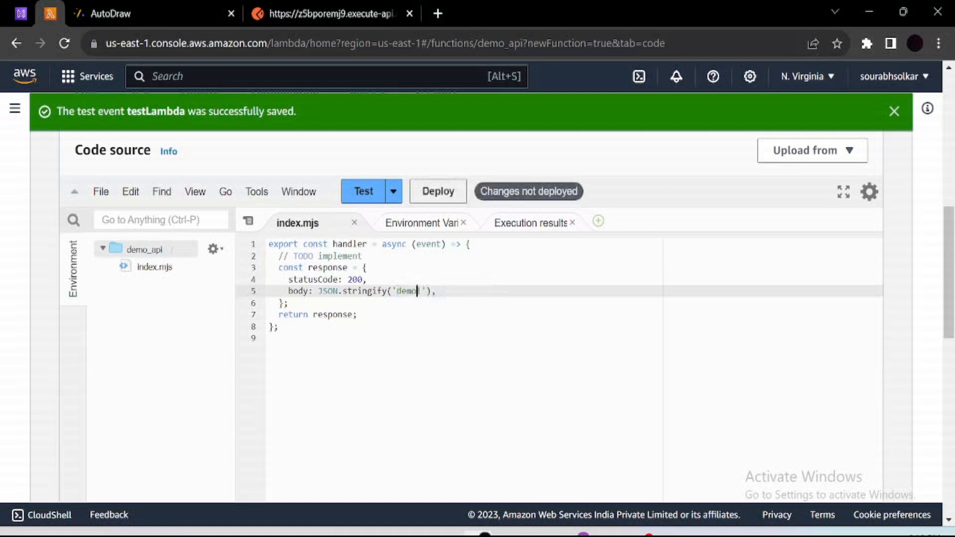
type(" !")
type("messa")
type("ge")
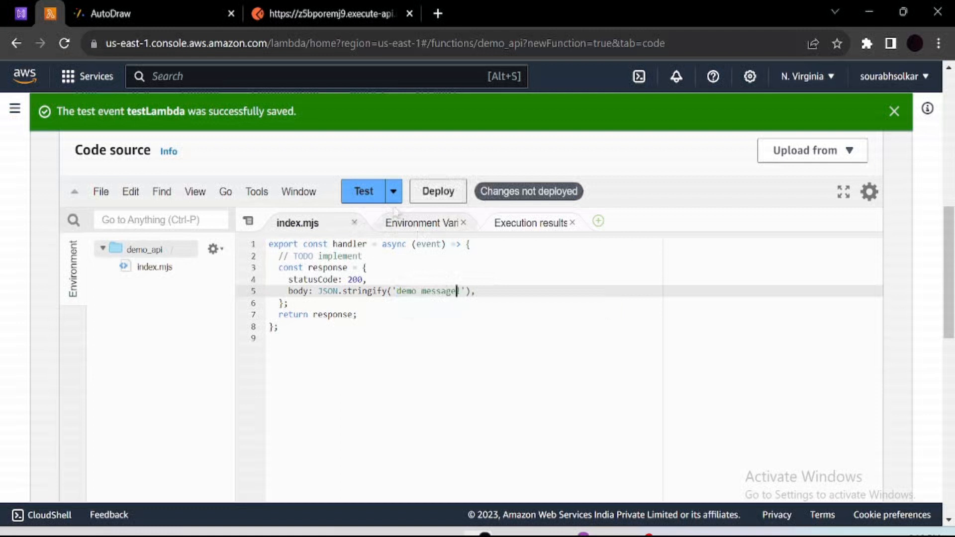
left_click(438, 191)
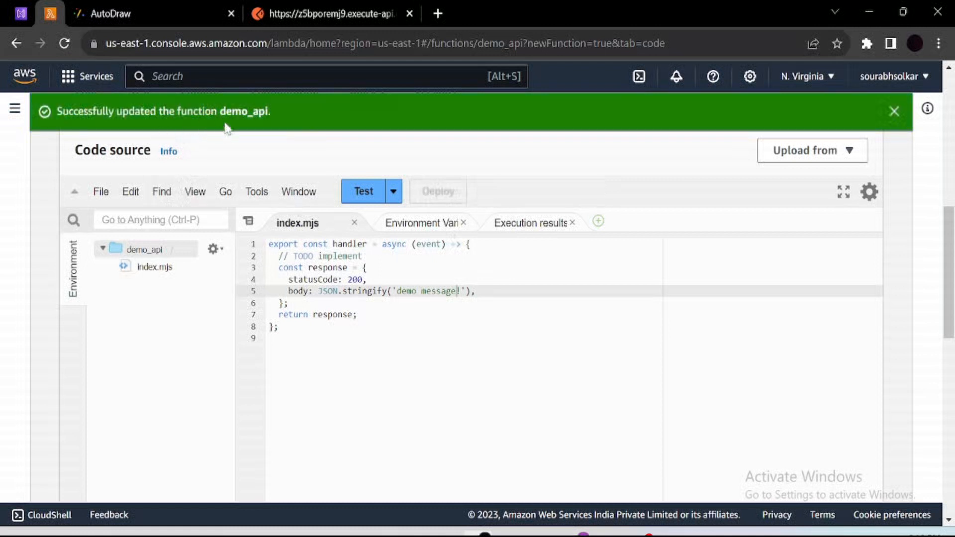
Step: Switch back to Postman and resend the GET request to /demo_api to test the deployed change
left_click(360, 9)
left_click(860, 188)
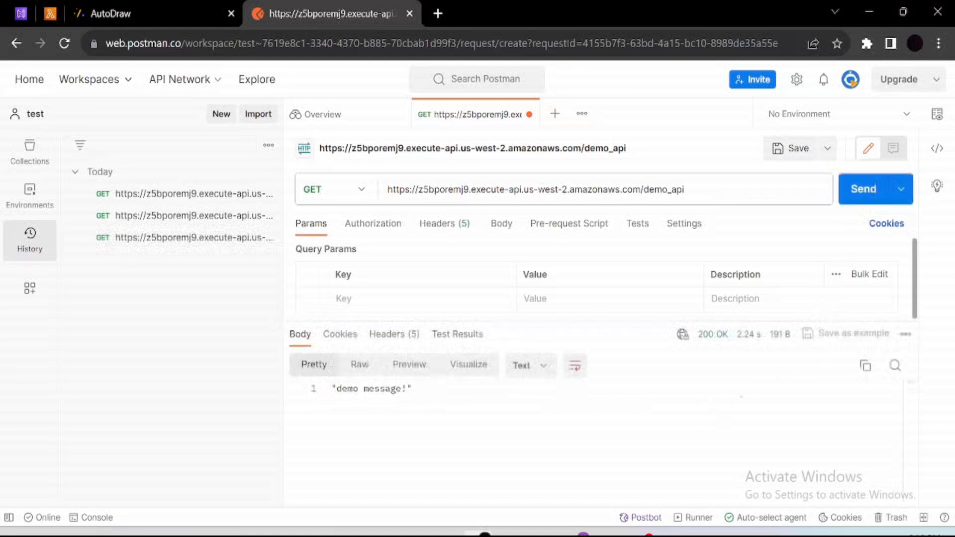
Step: Compare the response body in the demo_api Lambda code with the Lambda and database parts of the AutoDraw architecture diagram
left_click(50, 13)
left_click(136, 10)
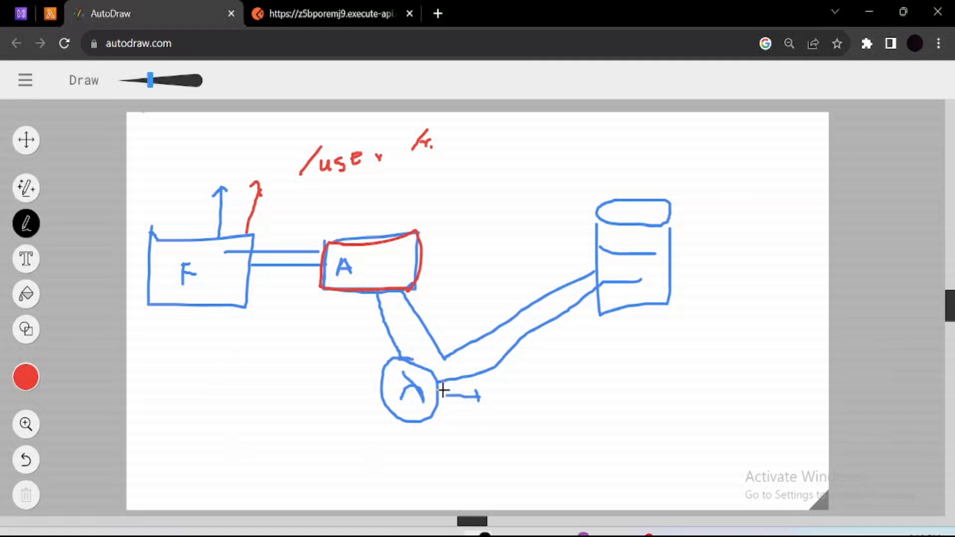
left_click(49, 13)
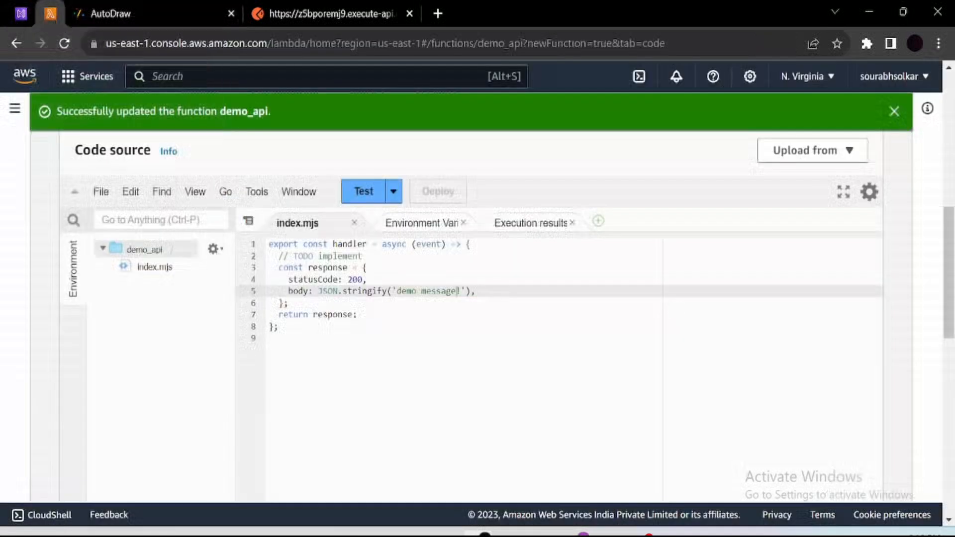
left_click(129, 14)
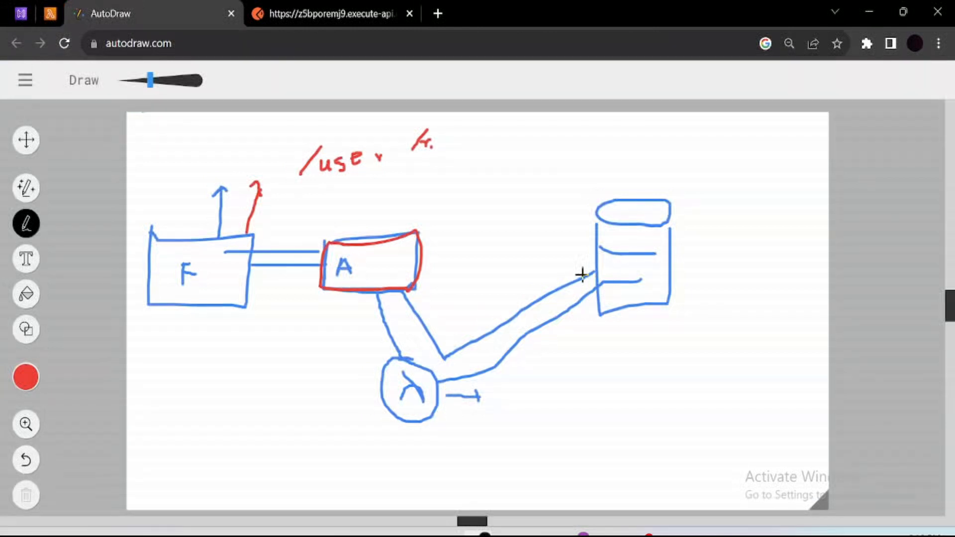
left_click(50, 13)
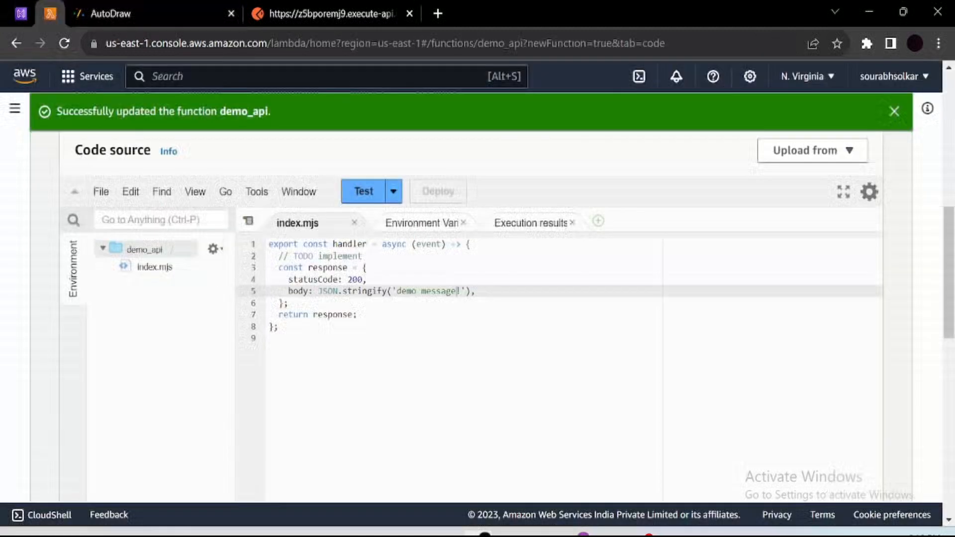
left_click_drag(466, 291, 392, 290)
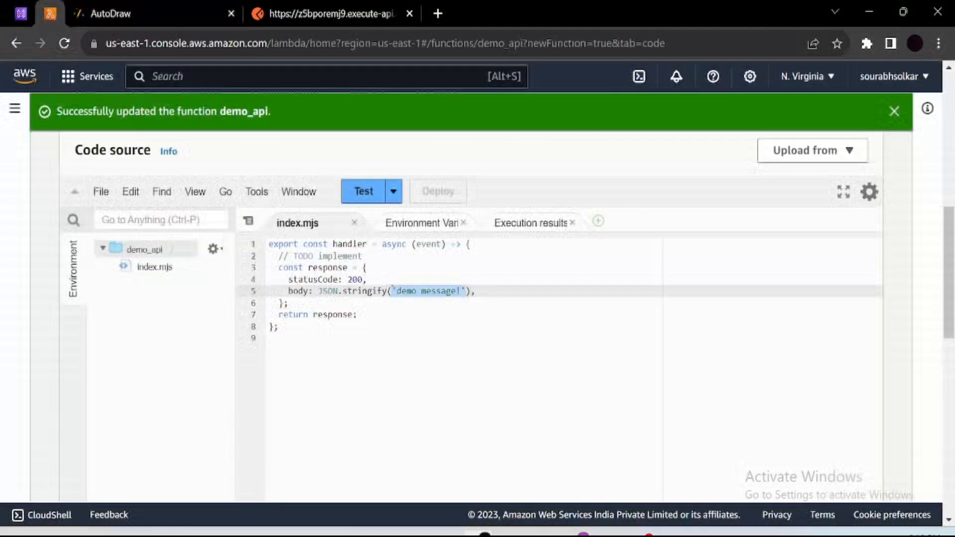
key("ctrl+Tab")
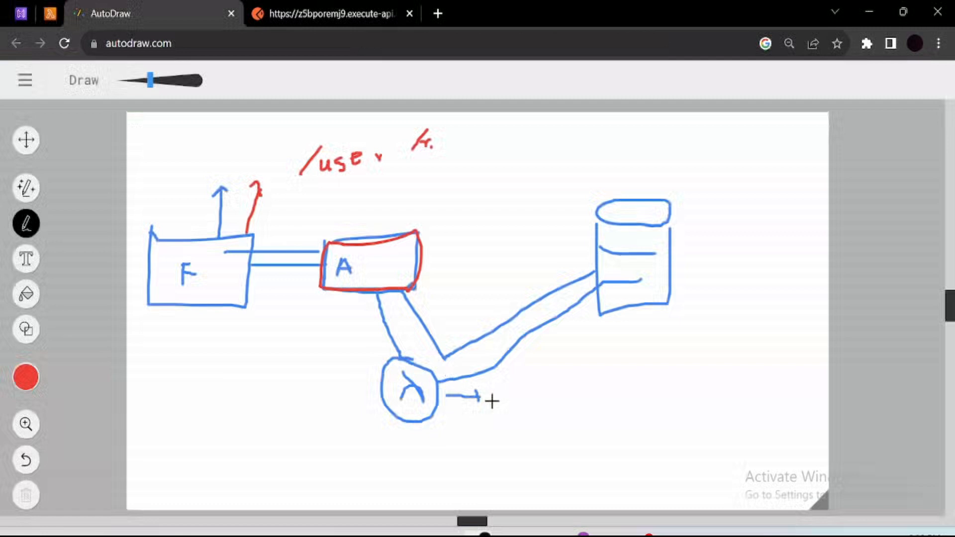